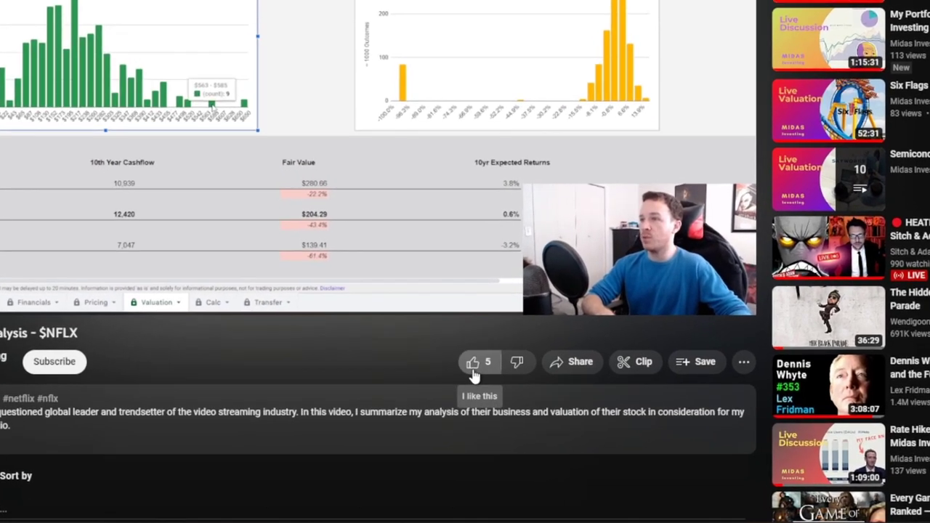
Like and subscribe to the Netflix stock analysis video, open its bell options, then view Discord's #memes and #portfolios.
left_click(471, 402)
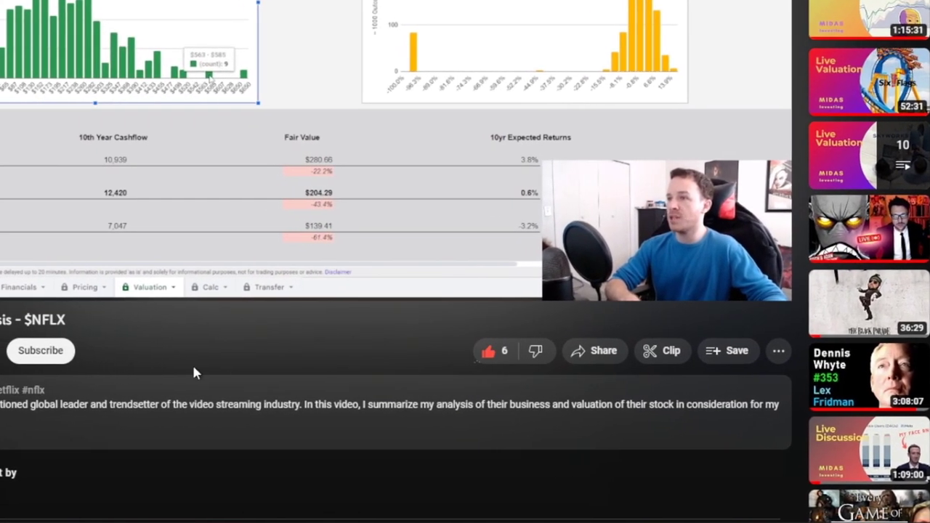
left_click(20, 356)
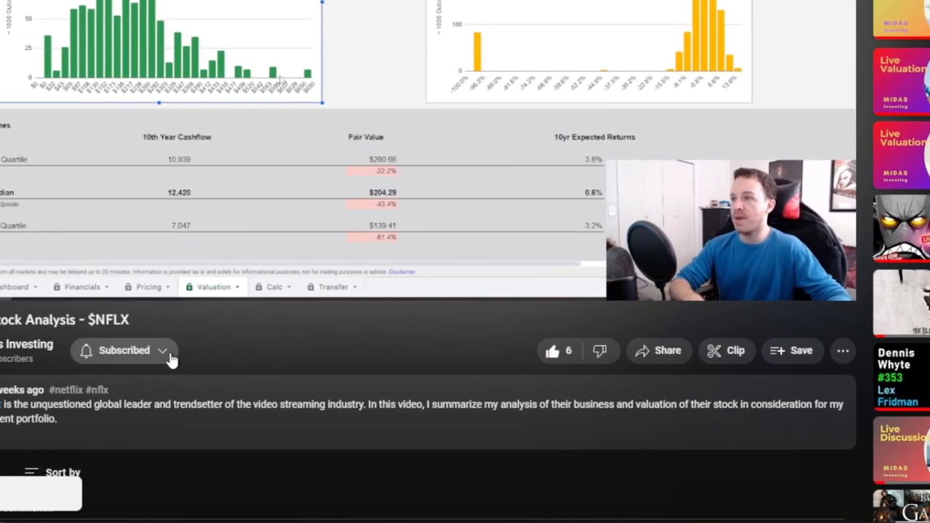
left_click(141, 355)
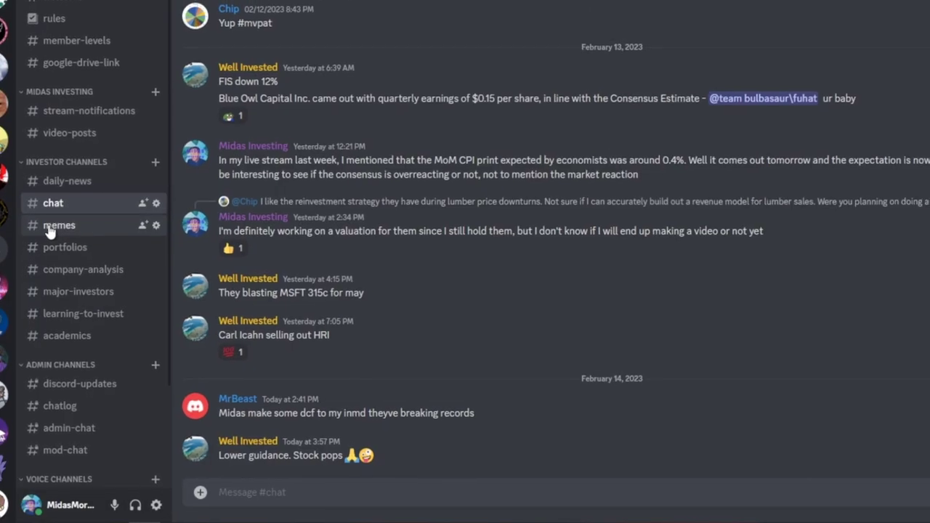
left_click(58, 230)
left_click(54, 254)
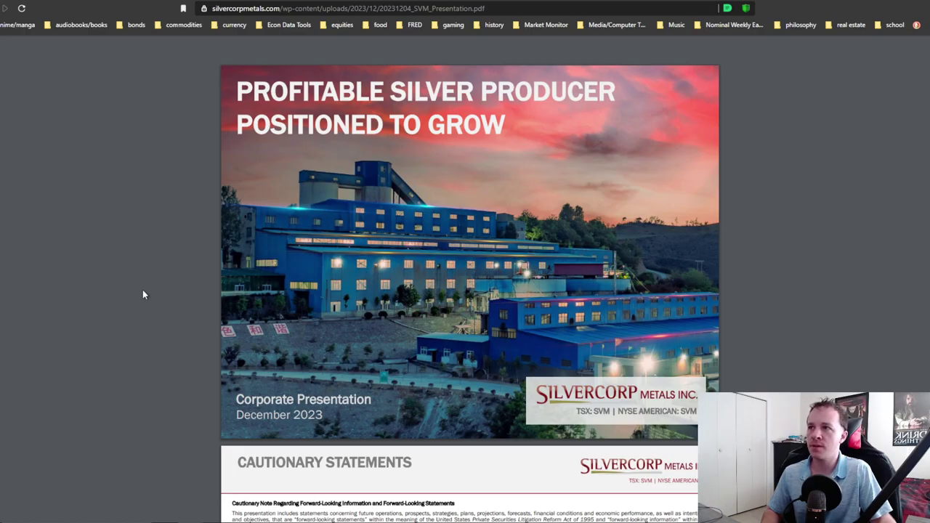
Scroll the SVM presentation past the cautionary statements to the Compelling Value slide with the $493 M market cap.
scroll(143, 305, "down", 3)
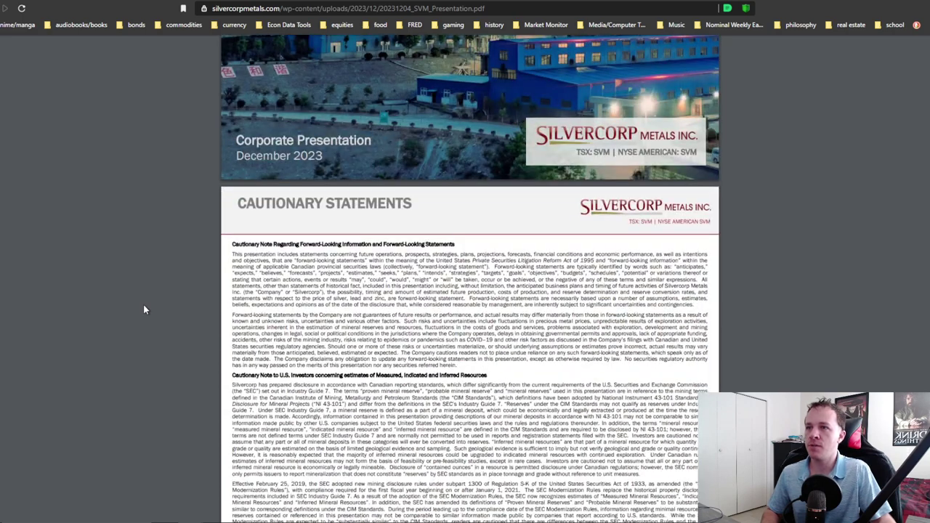
scroll(143, 308, "down", 1)
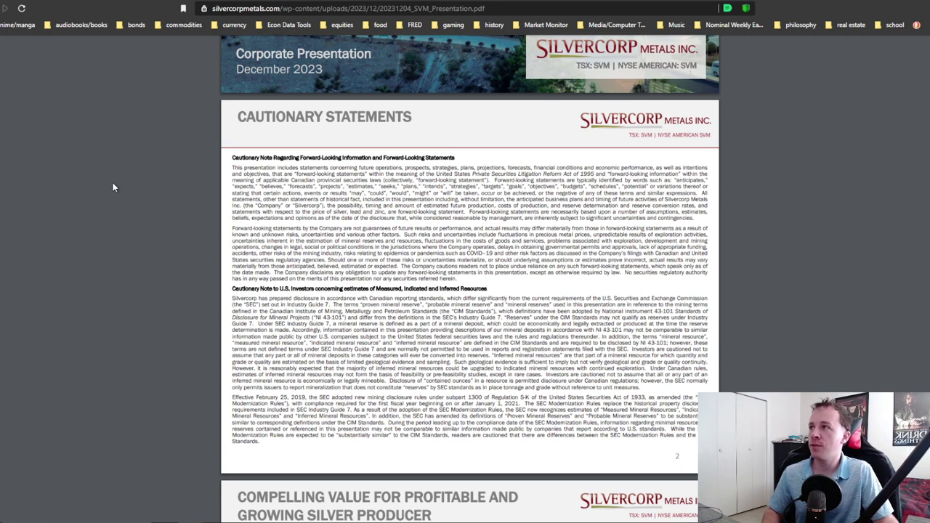
scroll(116, 196, "down", 4)
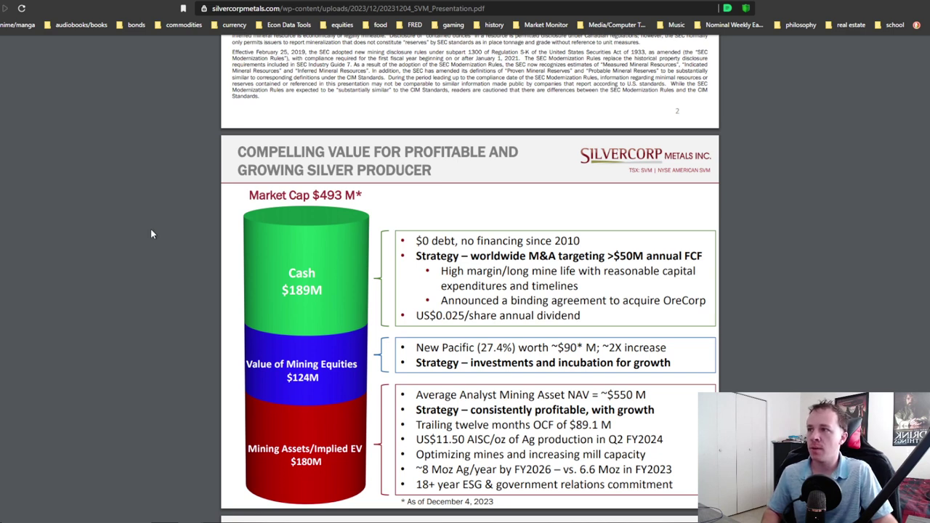
scroll(165, 246, "down", 3)
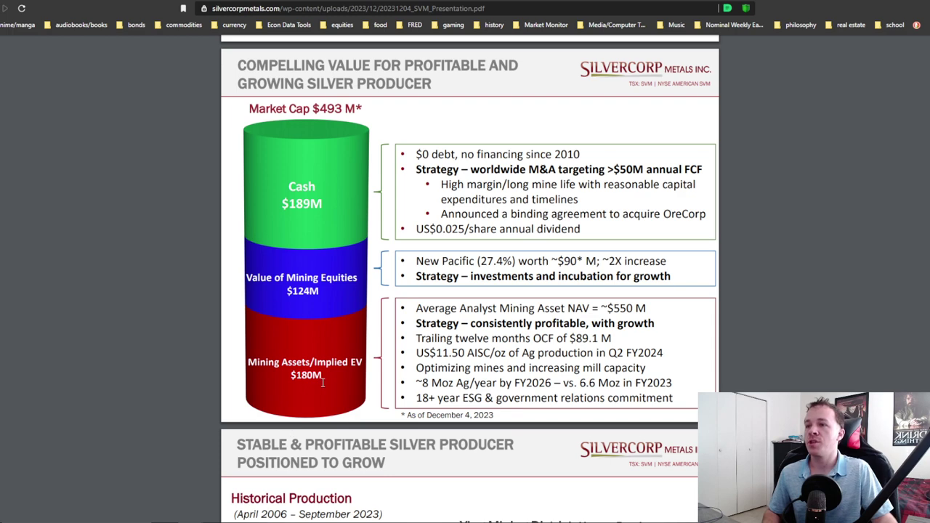
On slide 4, highlight the '+15 year mine life remaining' bullet and the 'China Advantages' heading.
scroll(346, 330, "down", 5)
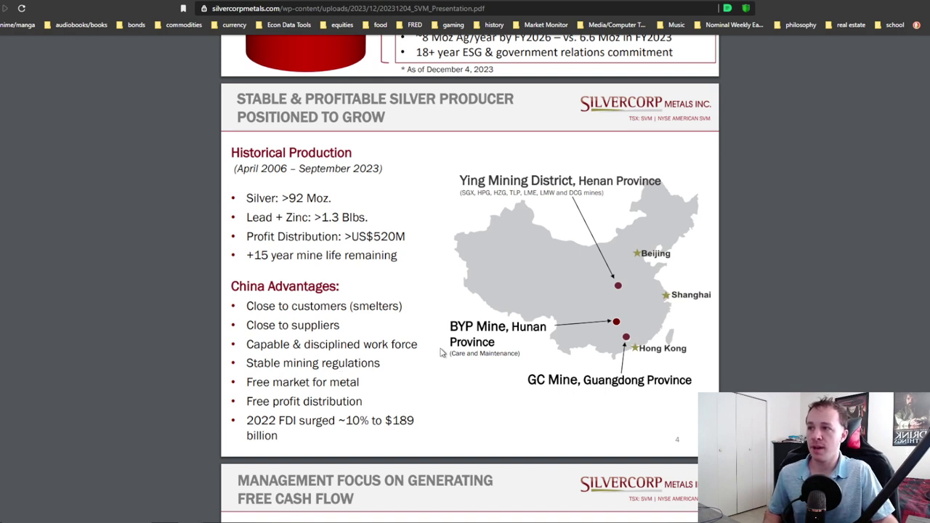
left_click_drag(399, 255, 246, 256)
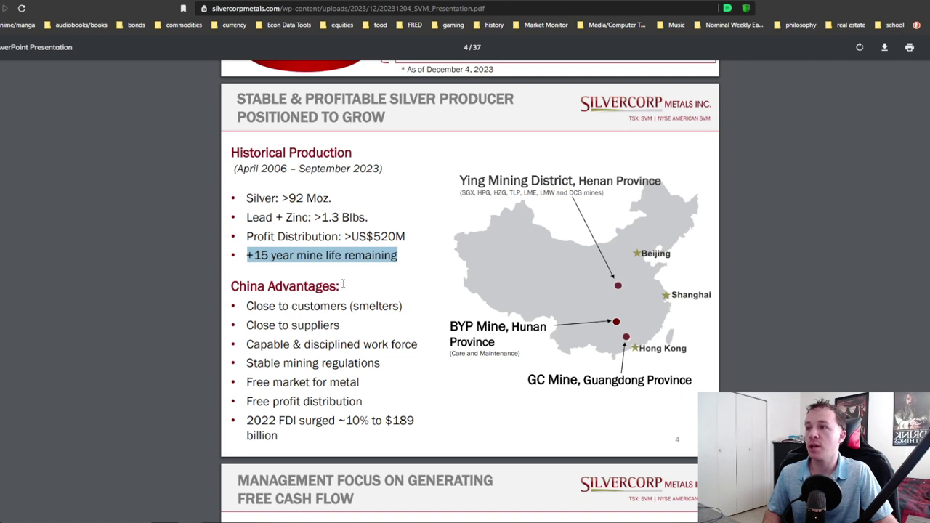
left_click_drag(343, 284, 234, 296)
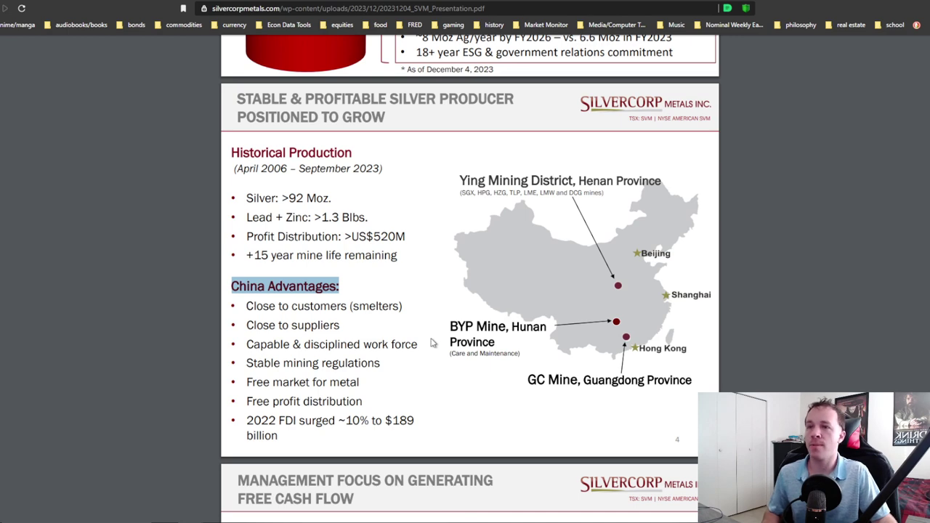
Scroll on to slide 7, 'Margins Consistently Outperform Industry Averages'.
scroll(824, 204, "down", 15)
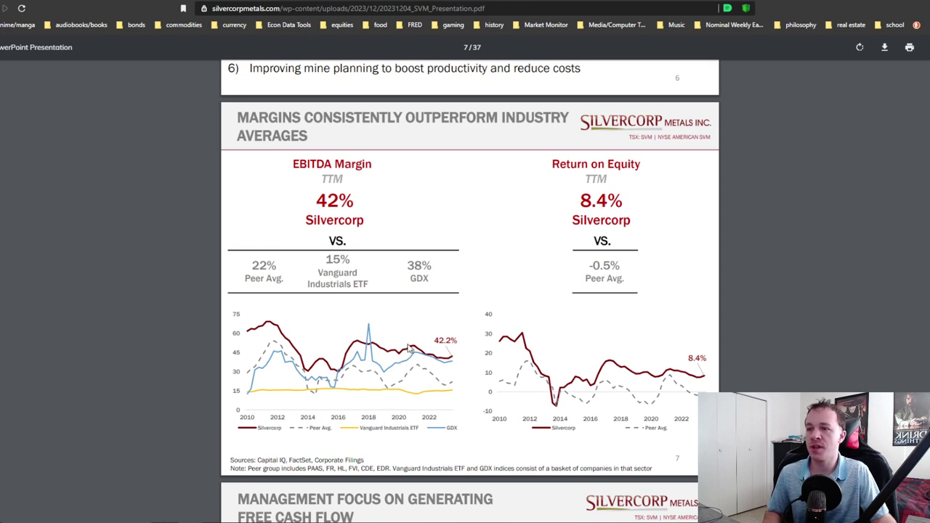
Scroll on to slide 9, 'Attractive Valuation Versus Peers'.
scroll(792, 366, "down", 10)
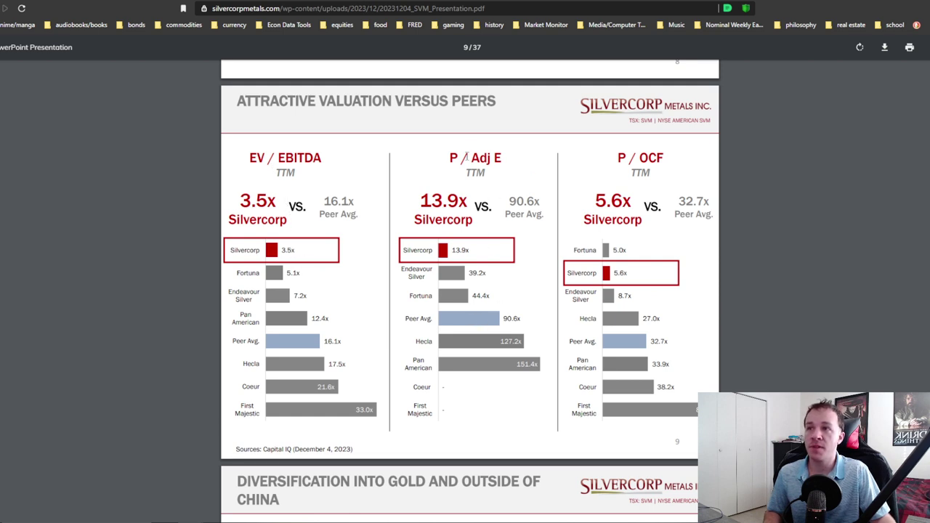
Highlight 'Adj E' and the Endeavour Silver 39.2x and Fortuna 44.4x peer multiples on slide 9.
left_click_drag(472, 156, 503, 160)
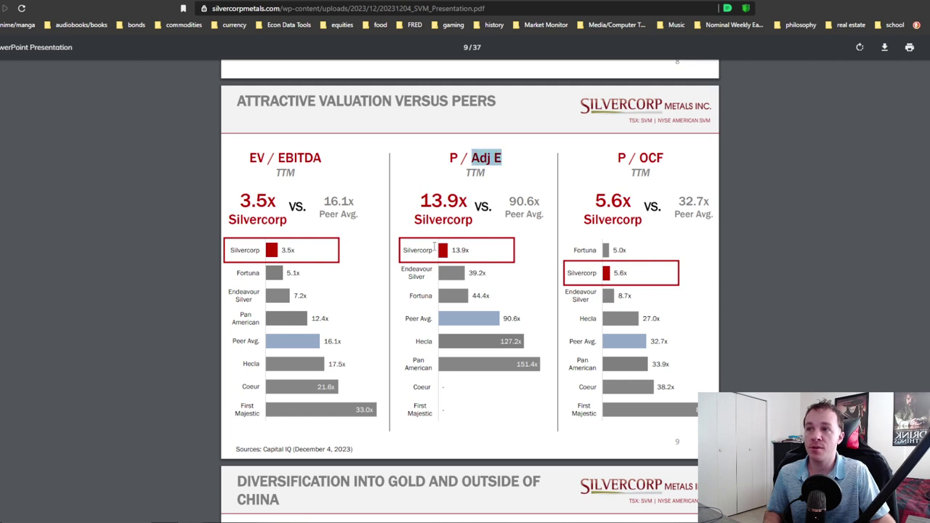
double_click(475, 272)
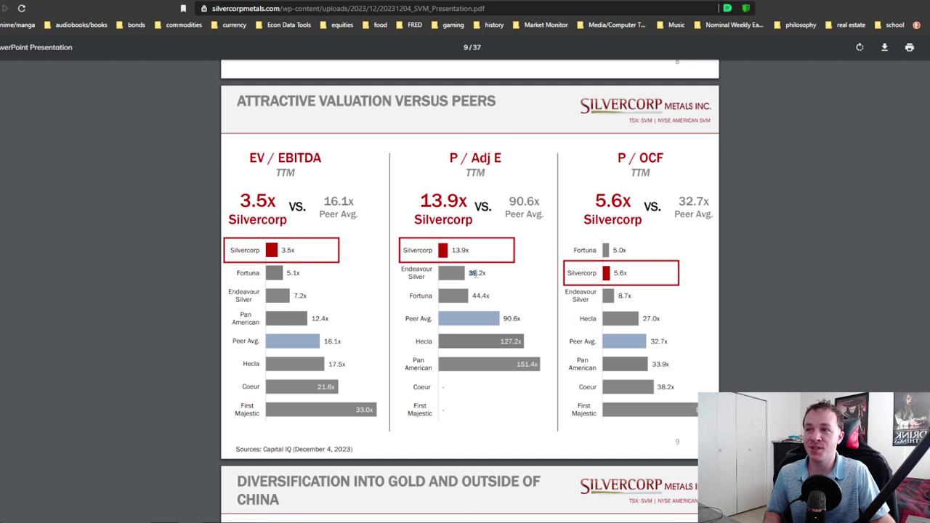
left_click_drag(472, 295, 544, 380)
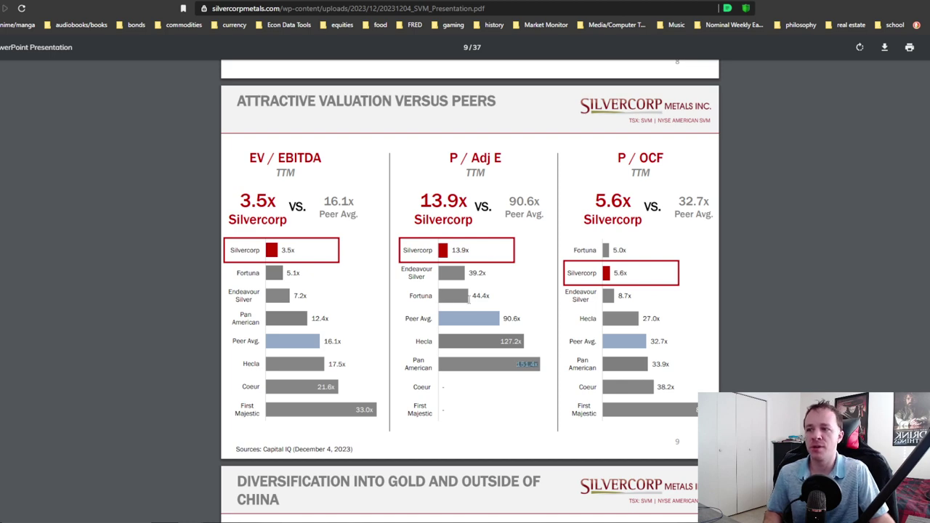
scroll(473, 305, "down", 1)
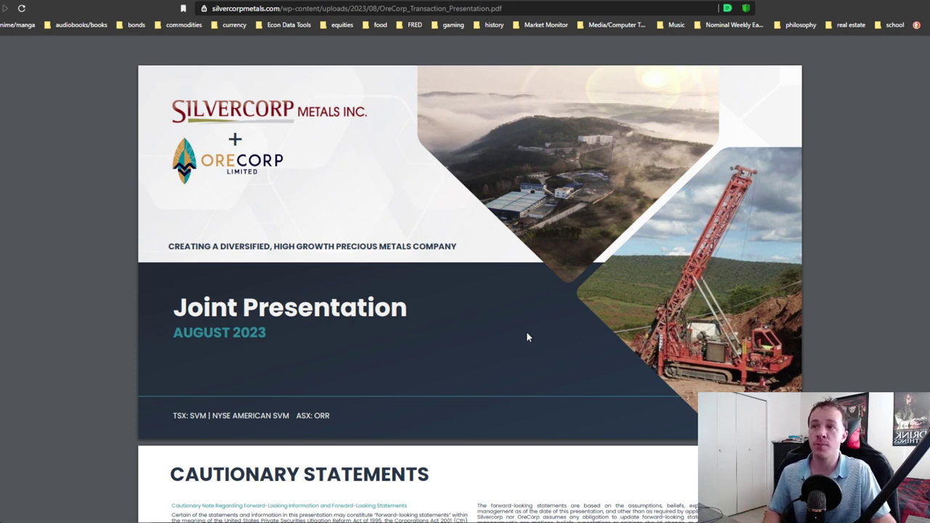
Scroll the OreCorp presentation past the cover and Cautionary Statements to the Transaction Rationale slide.
scroll(526, 331, "down", 4)
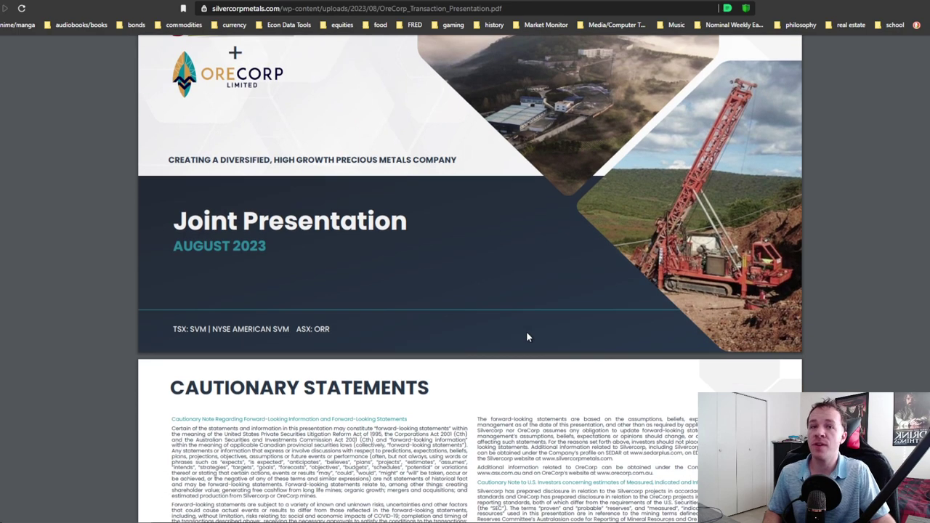
scroll(530, 336, "down", 1)
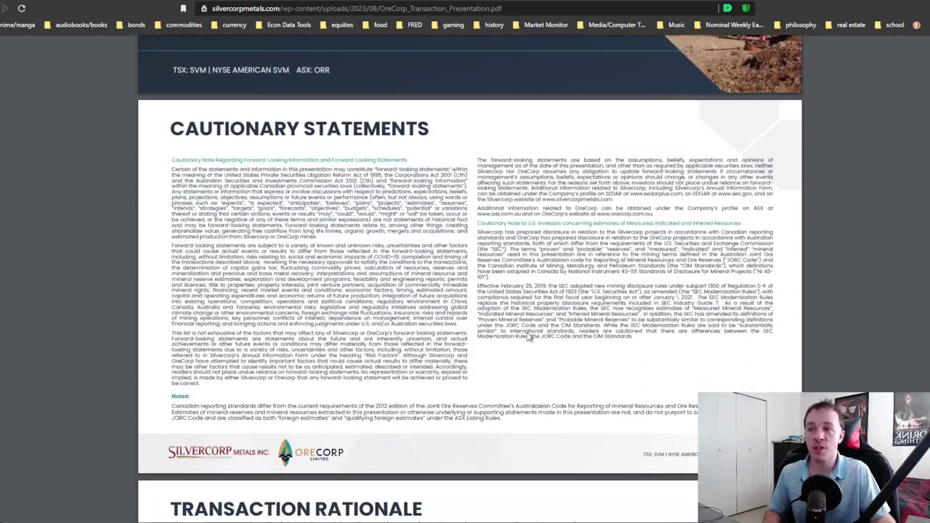
scroll(528, 336, "down", 1)
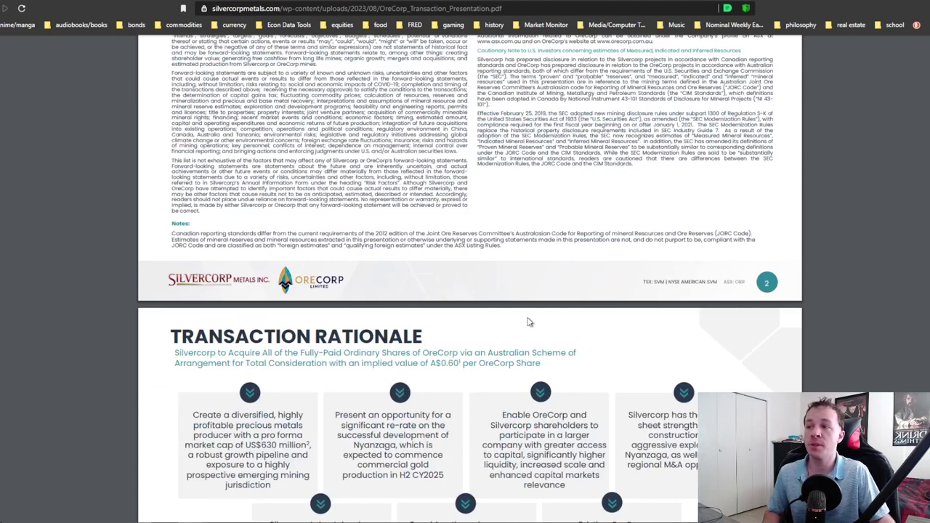
scroll(529, 322, "down", 1)
scroll(529, 322, "down", 1)
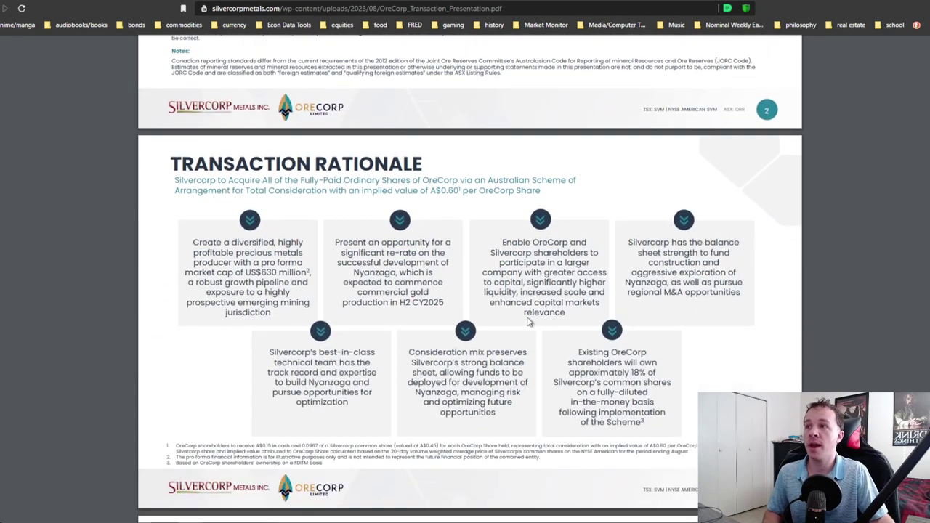
scroll(529, 322, "down", 1)
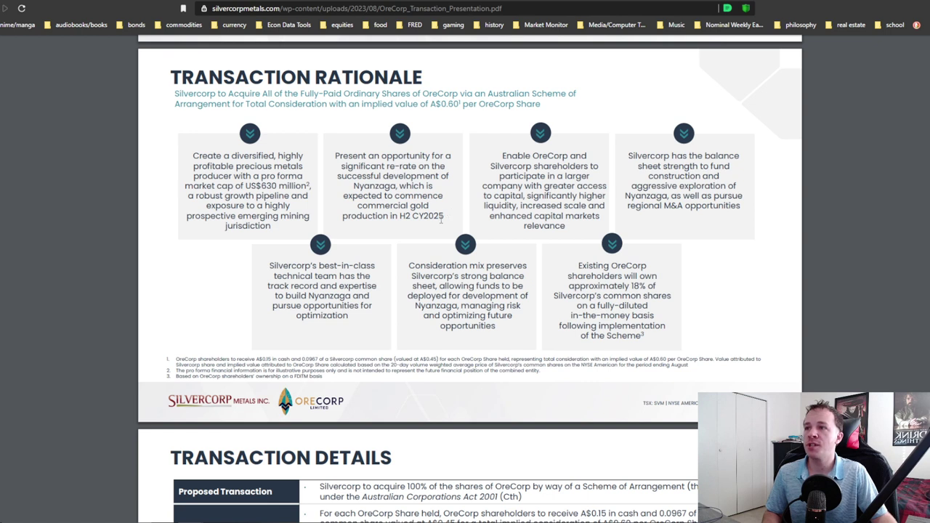
Mark the H2 CY2025 commercial gold production phrase, then move on to the Benefits to Shareholders slide.
left_click_drag(443, 214, 361, 207)
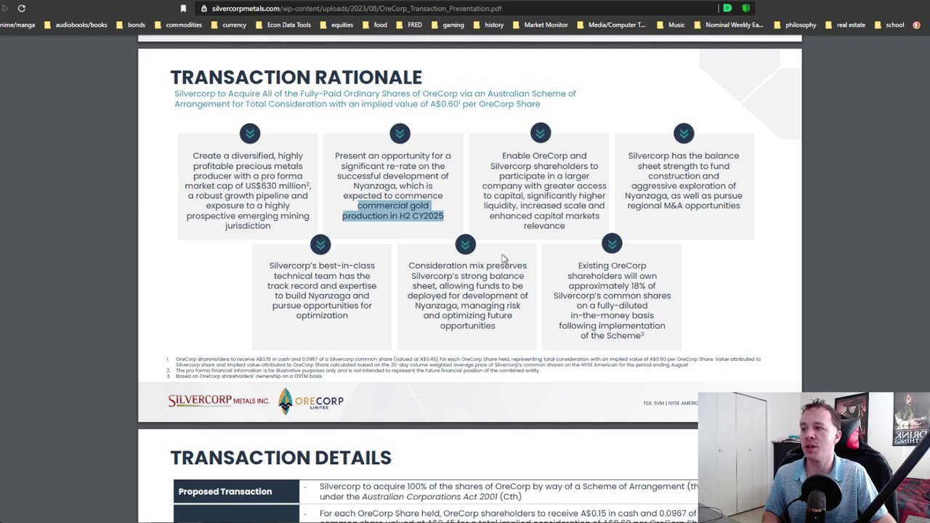
scroll(501, 256, "down", 4)
scroll(528, 243, "down", 1)
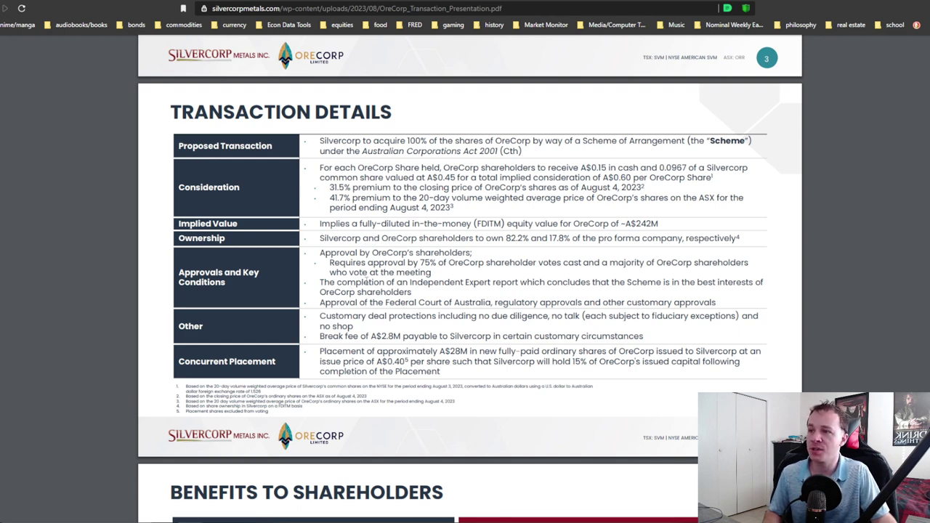
scroll(430, 255, "down", 5)
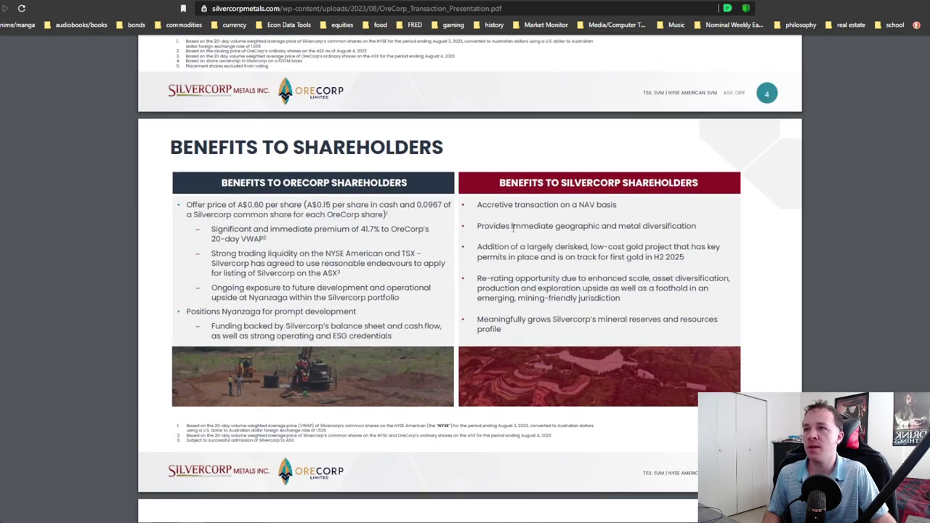
Highlight and clear the diversification and Re-rating opportunity bullets on the Benefits to Shareholders slide.
scroll(654, 183, "down", 1)
scroll(560, 151, "up", 1)
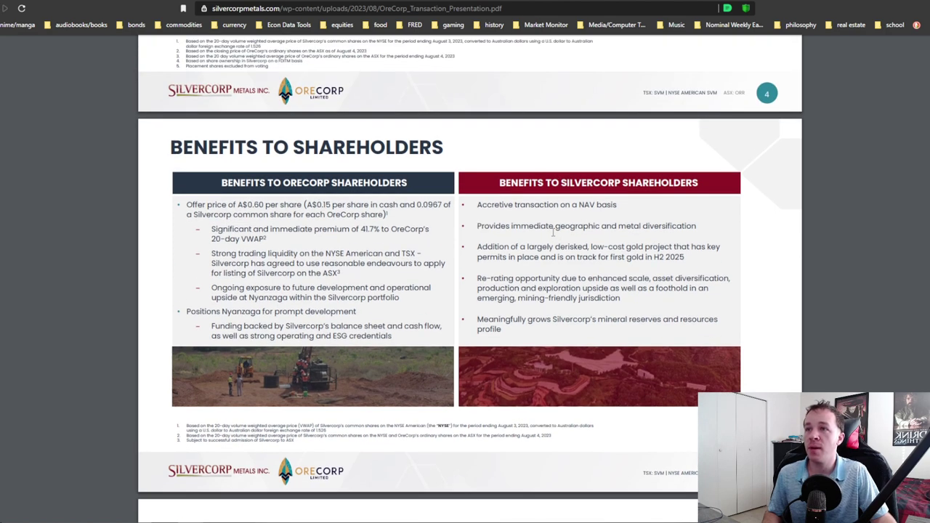
left_click_drag(509, 226, 681, 233)
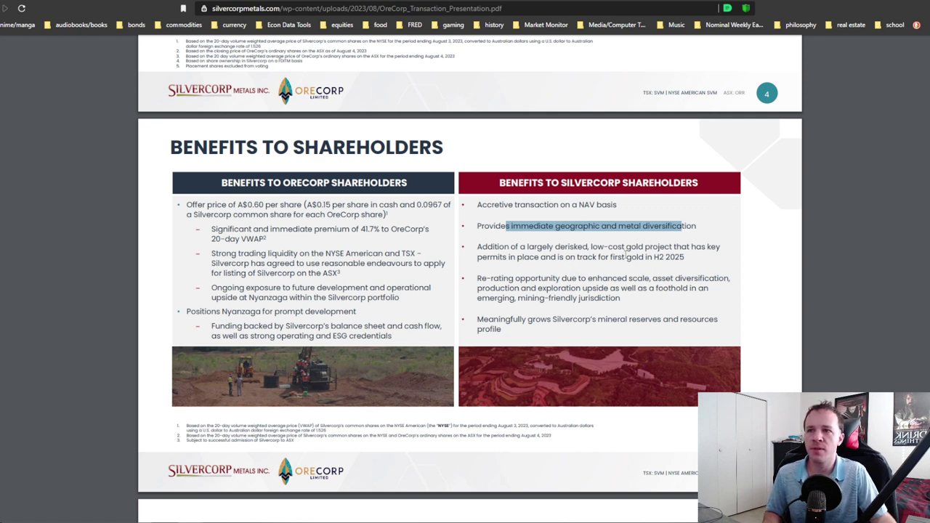
left_click(476, 278)
left_click_drag(476, 279, 624, 298)
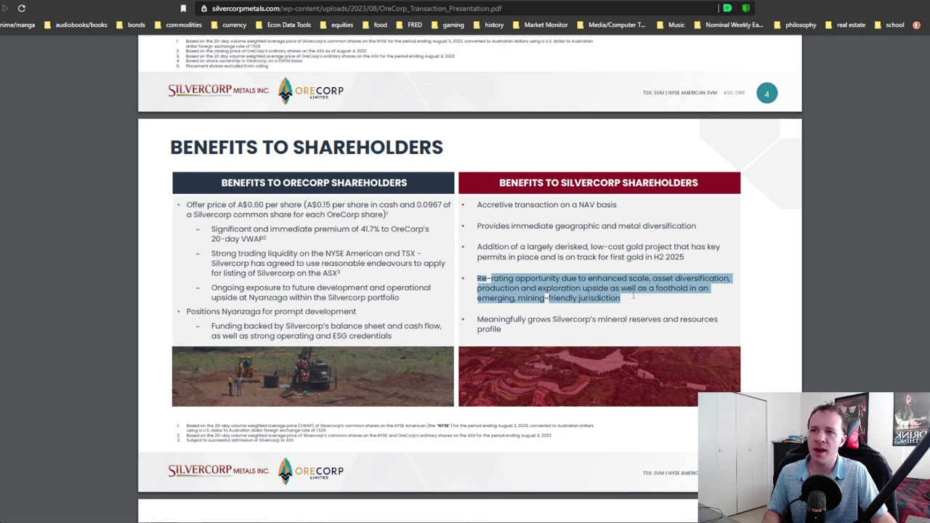
left_click(631, 297)
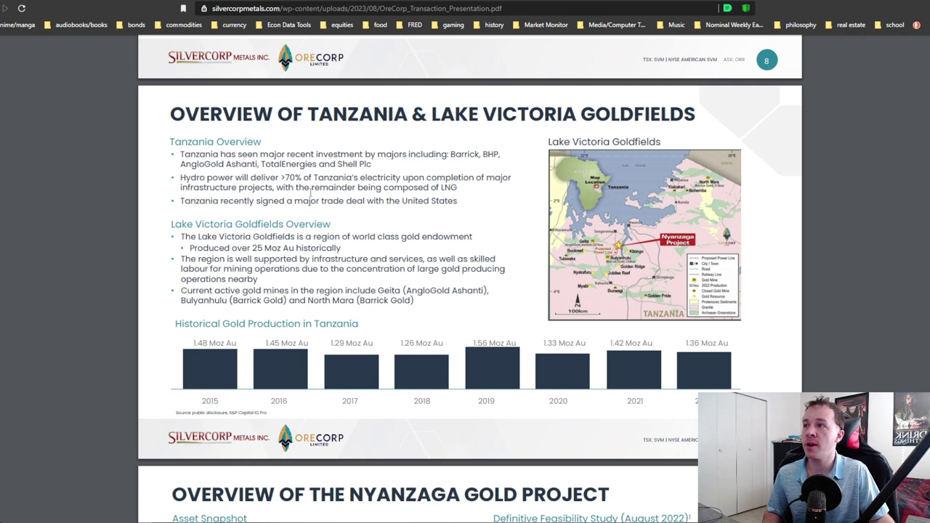
Highlight the Tanzania US trade deal, investing companies and hydro power/LNG bullets, then switch to Industry Silver Pricing.
left_click_drag(457, 205, 274, 203)
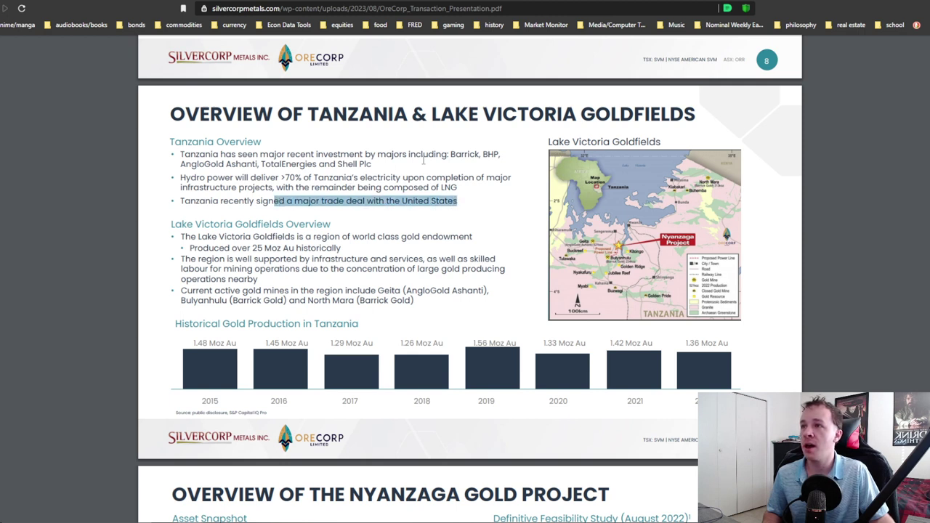
left_click_drag(452, 154, 363, 165)
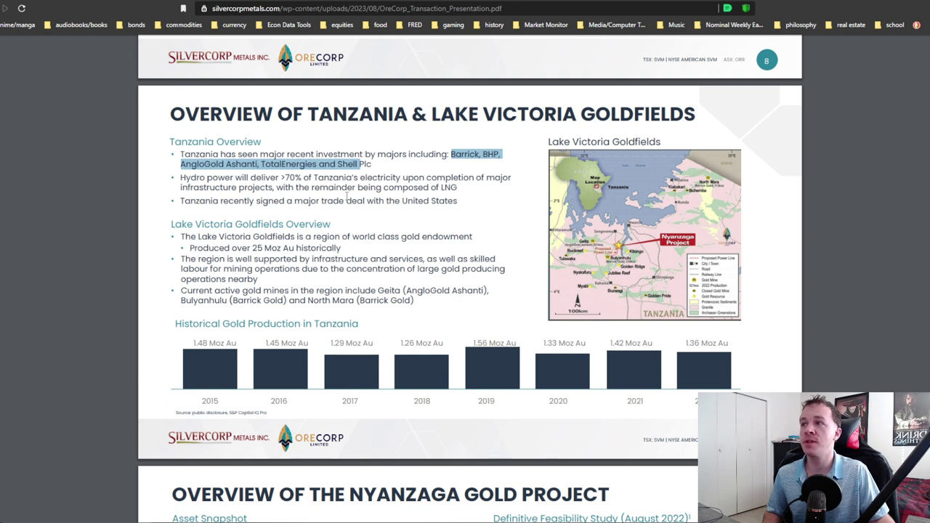
left_click_drag(180, 177, 378, 188)
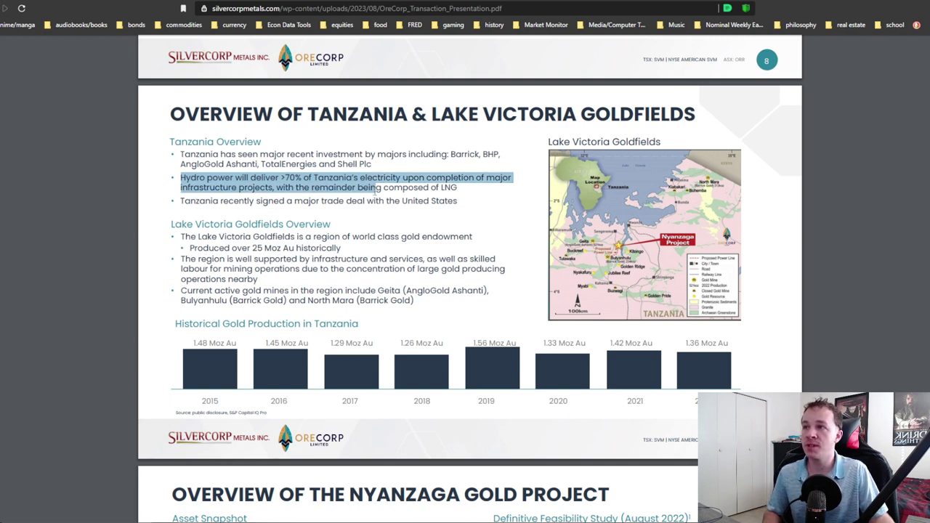
left_click_drag(375, 190, 457, 191)
left_click(457, 190)
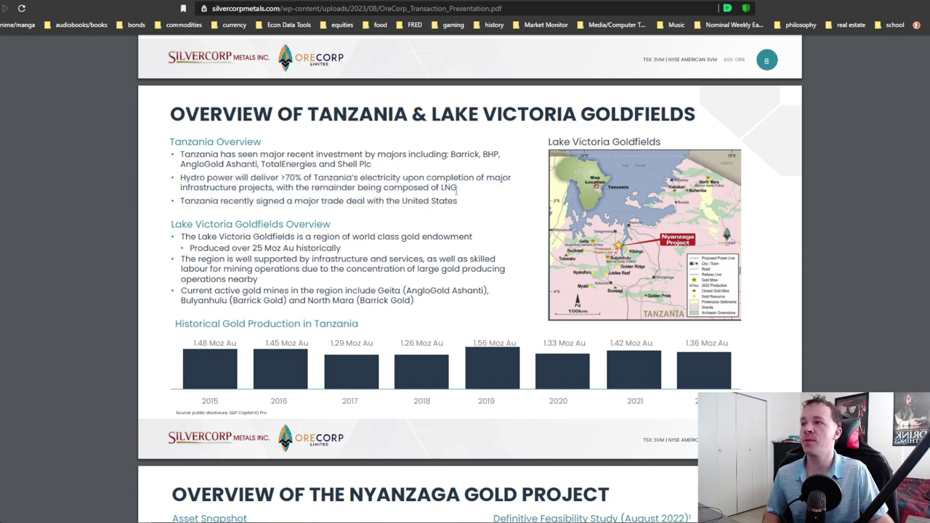
key("ctrl+Tab")
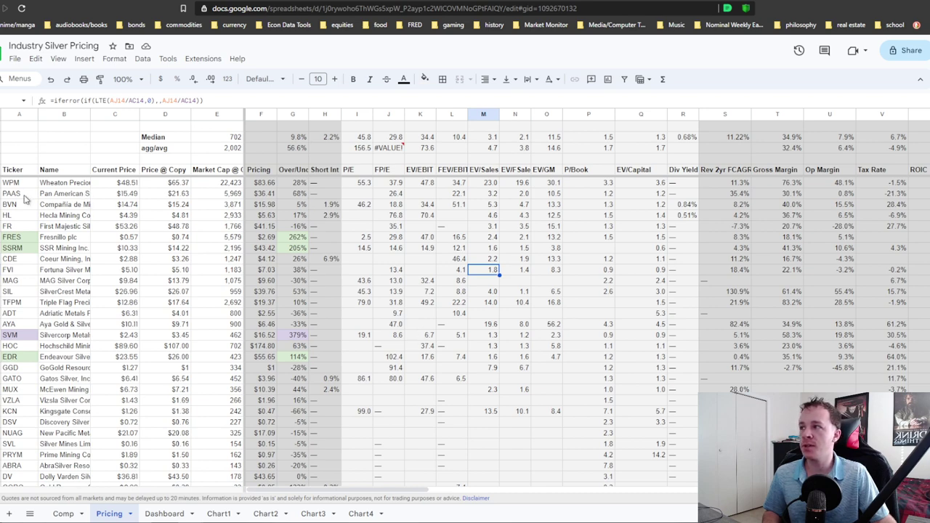
Select the Pricing tab's ticker list, then bring up the Chart1 PE vs Gross Margins scatter.
left_click_drag(20, 187, 16, 447)
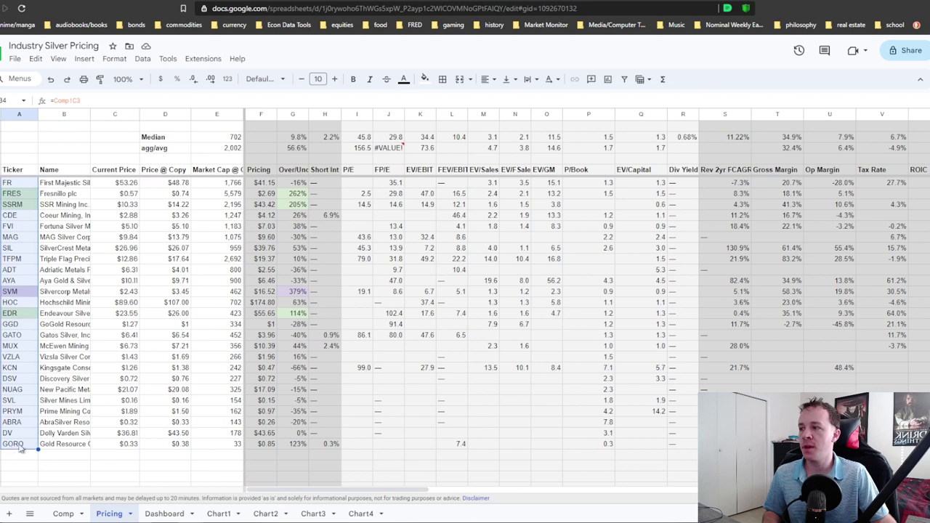
key("ctrl+Up")
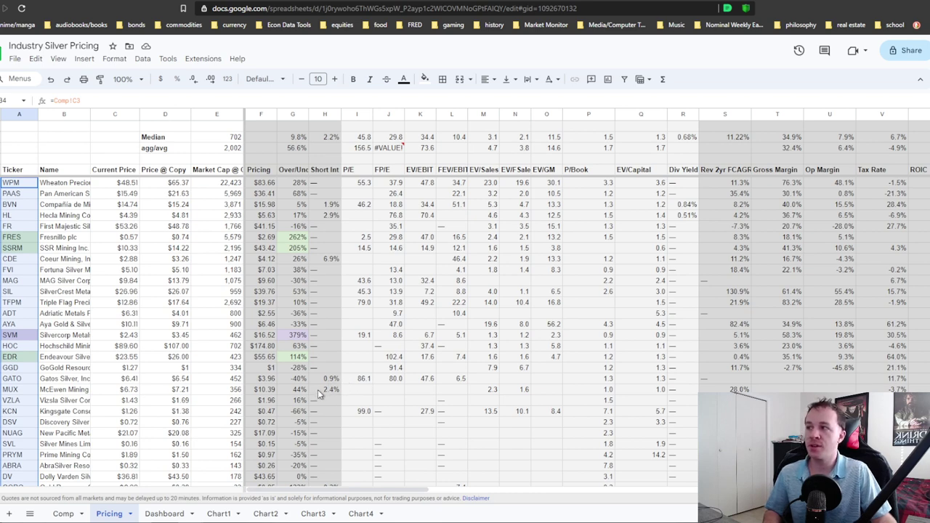
left_click(218, 514)
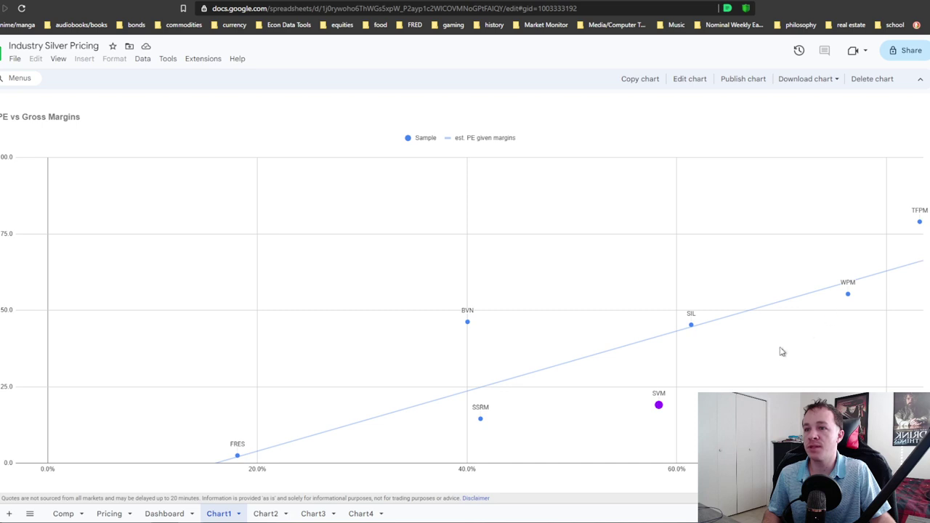
Page through the EV/Sales vs Net Margin, P/Book vs Op Margin and Pricing Upside vs Short Interest charts.
mouse_move(661, 406)
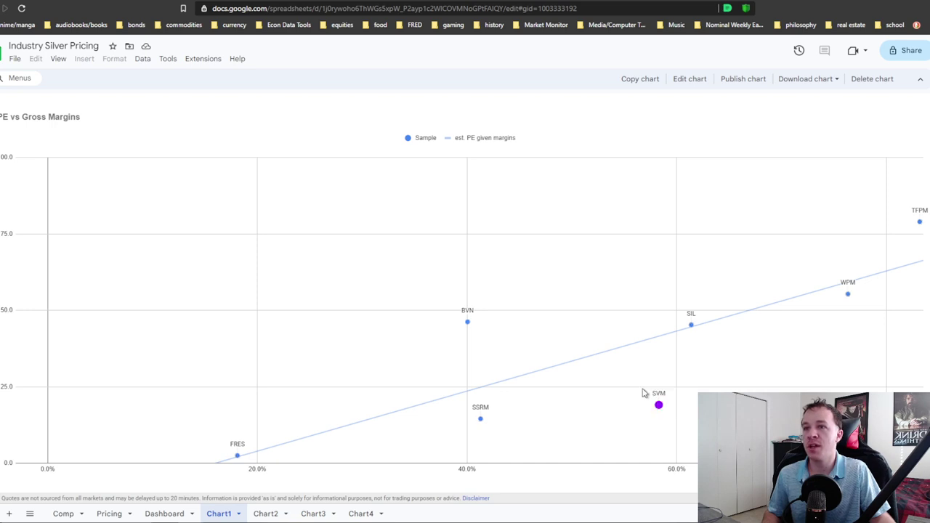
left_click(265, 514)
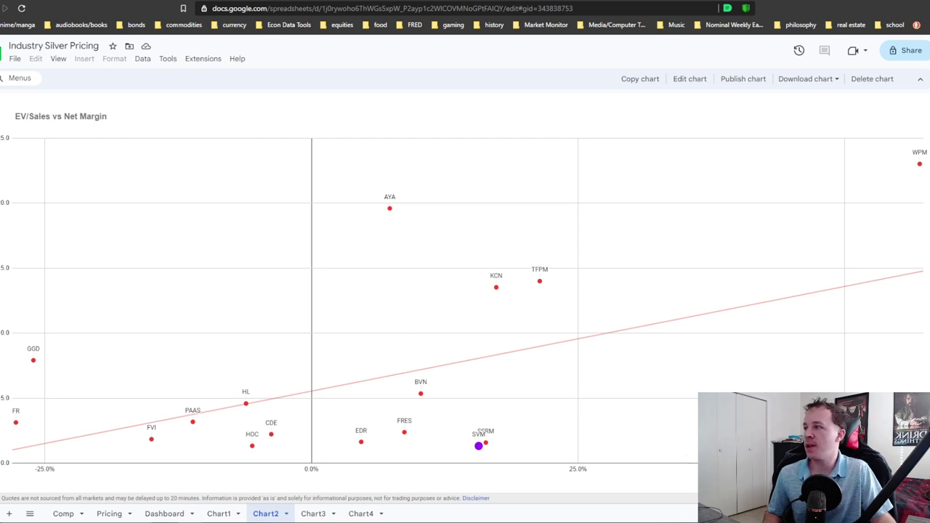
mouse_move(480, 449)
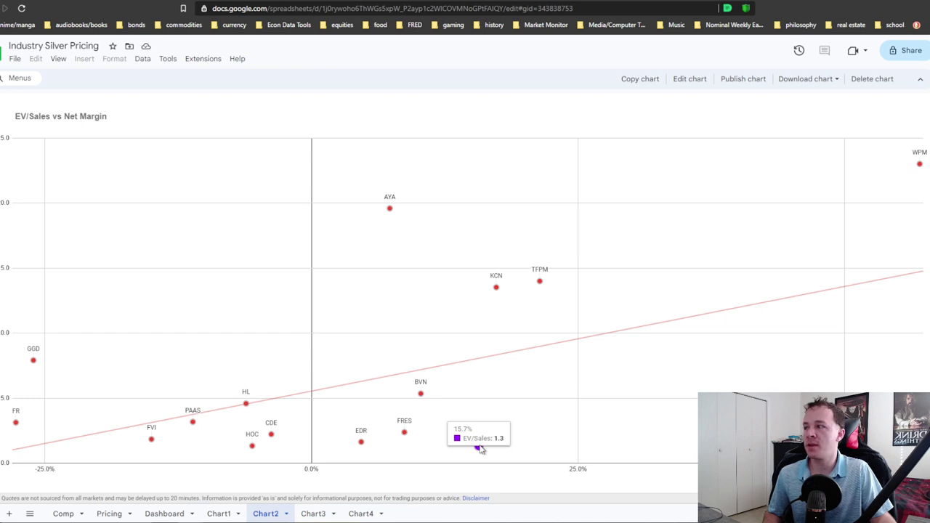
left_click(313, 513)
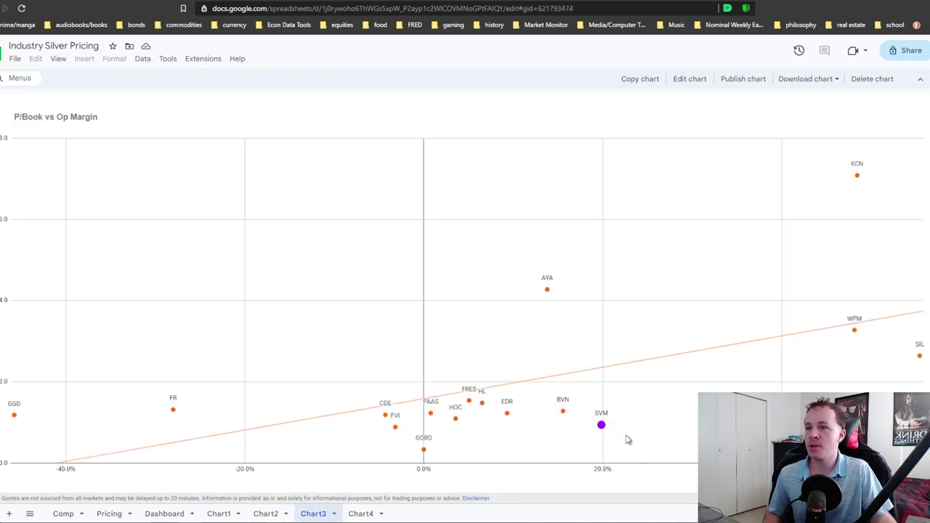
mouse_move(601, 428)
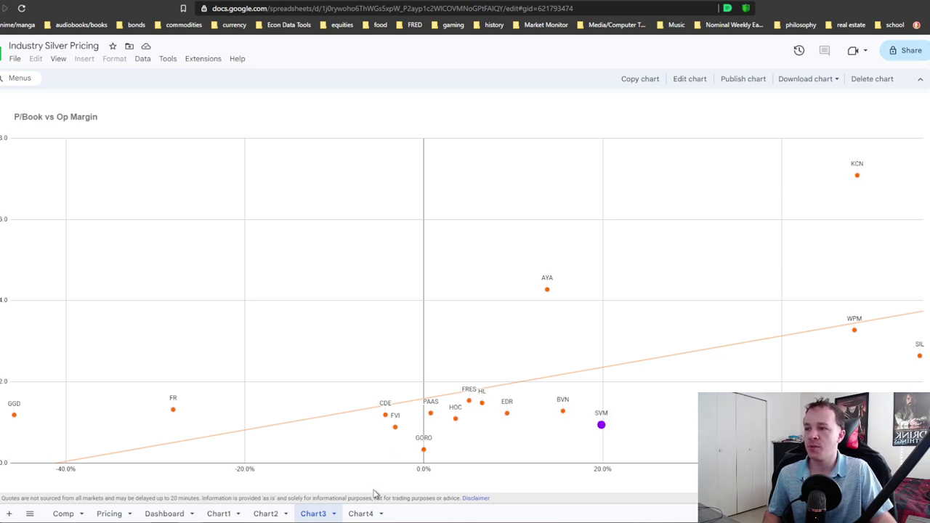
left_click(361, 513)
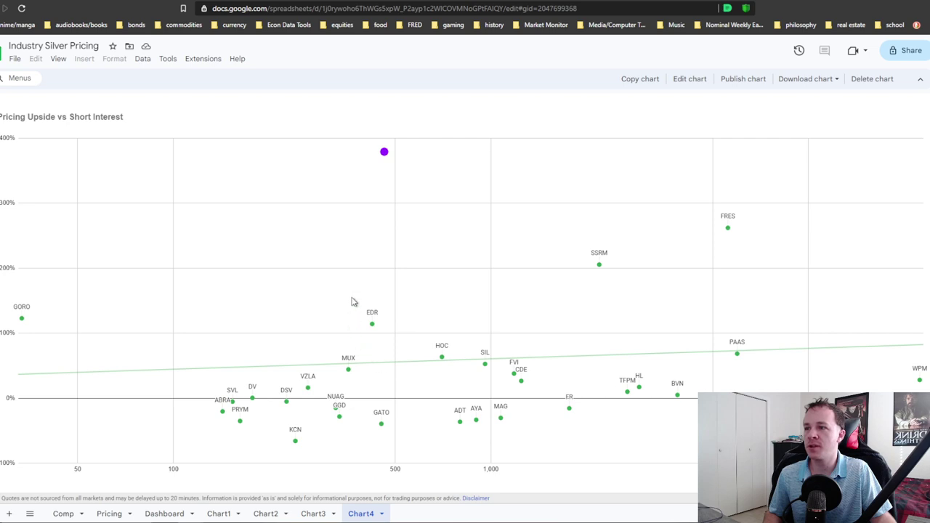
Switch to the SVM Pricing workbook's Dashboard with its Short Interest and RSI charts.
mouse_move(384, 157)
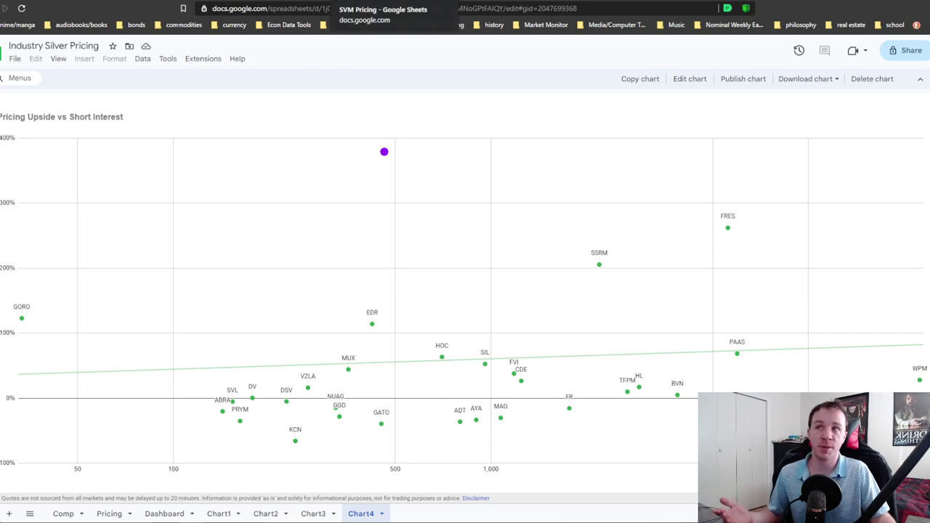
left_click(380, 2)
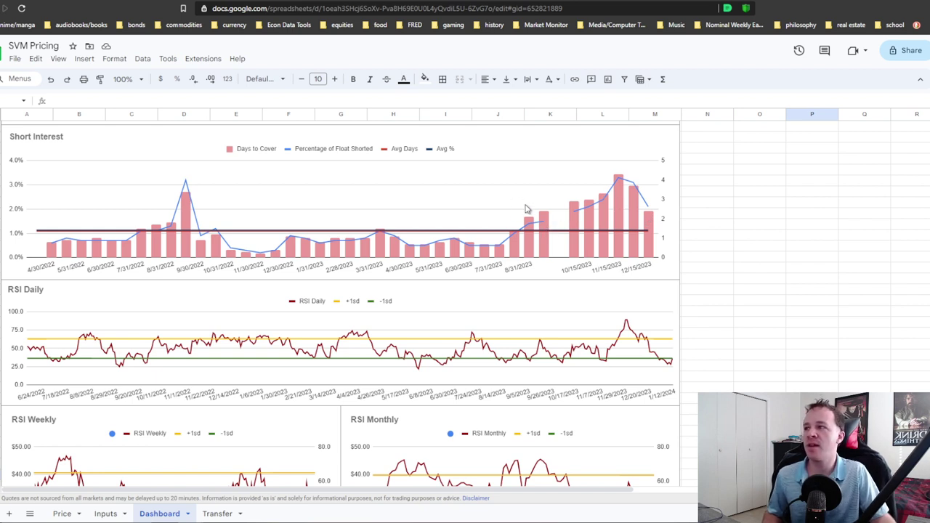
Scroll past the RSI, Analyst Ratings and Analyst Targets charts, then switch to the SVM Details Model sheet.
scroll(527, 208, "down", 1)
scroll(527, 208, "down", 2)
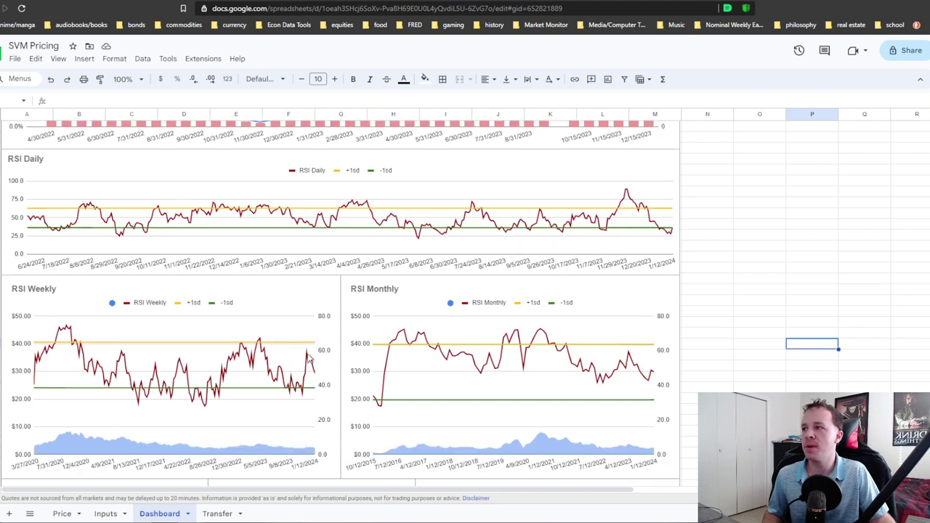
scroll(518, 362, "down", 4)
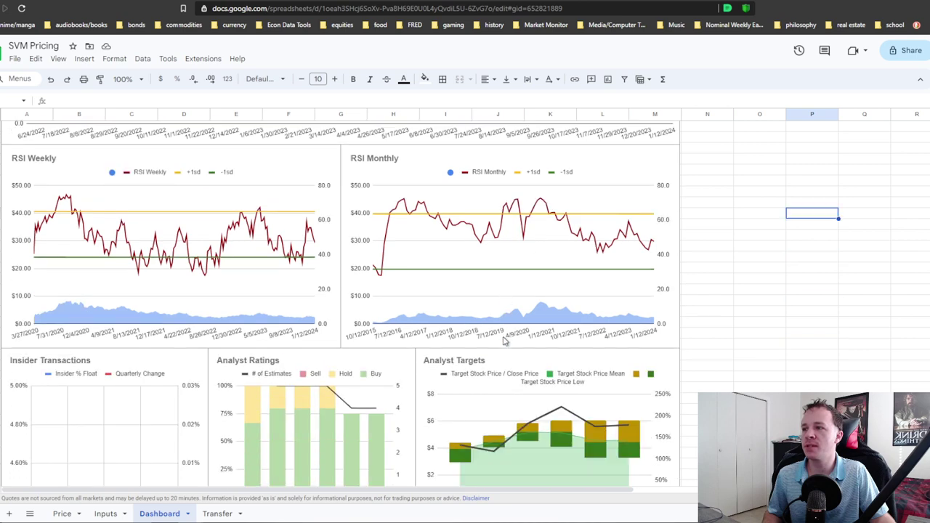
scroll(494, 335, "down", 1)
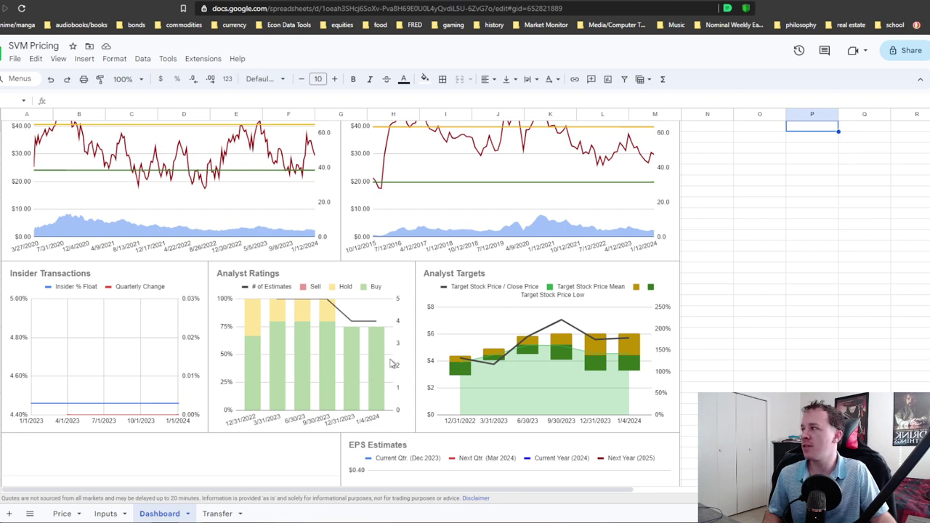
scroll(469, 352, "down", 1)
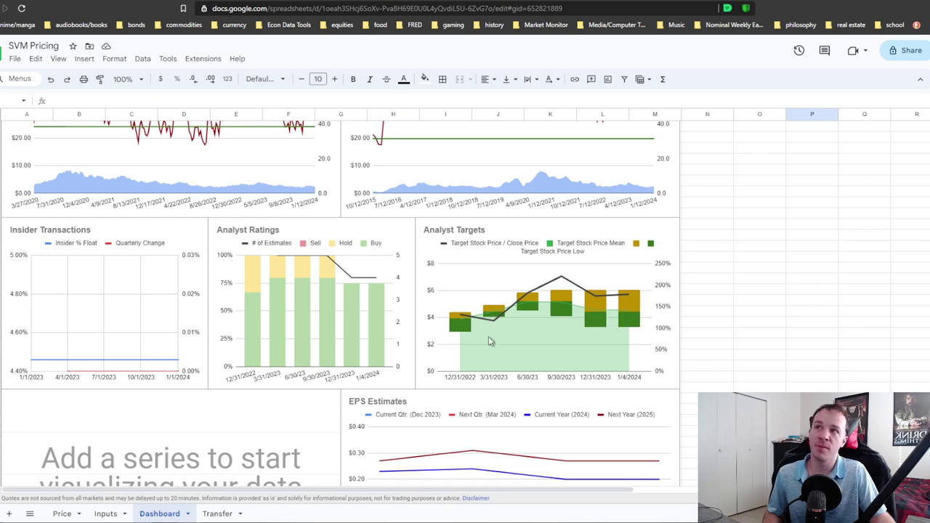
key("ctrl+Tab")
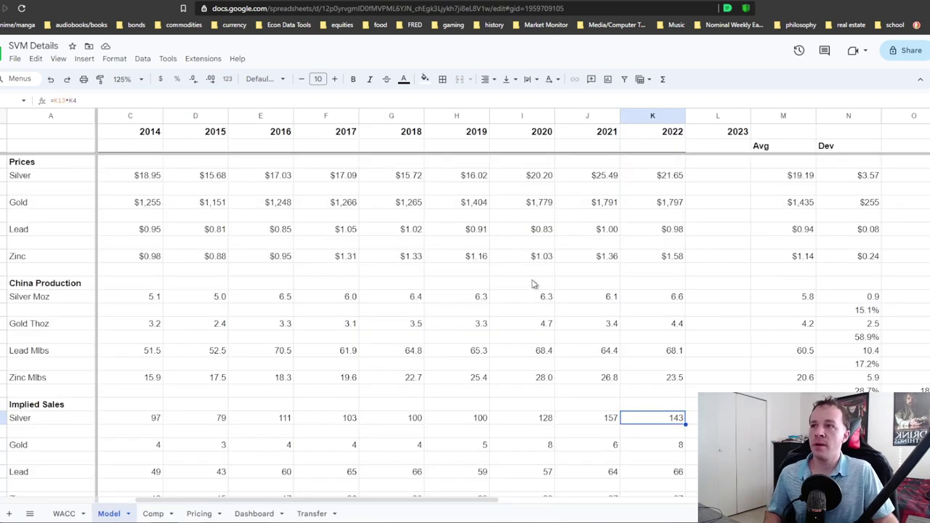
left_click(571, 286)
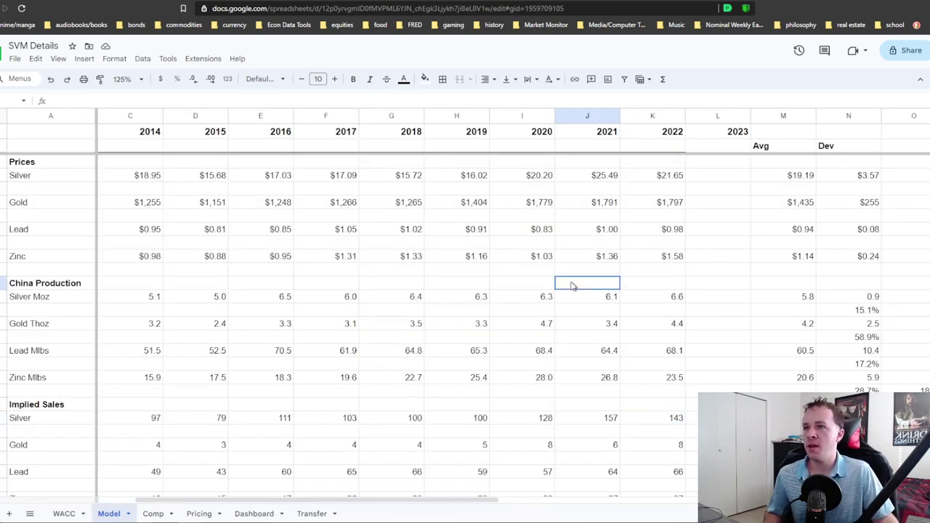
scroll(576, 287, "down", 2)
scroll(627, 314, "up", 2)
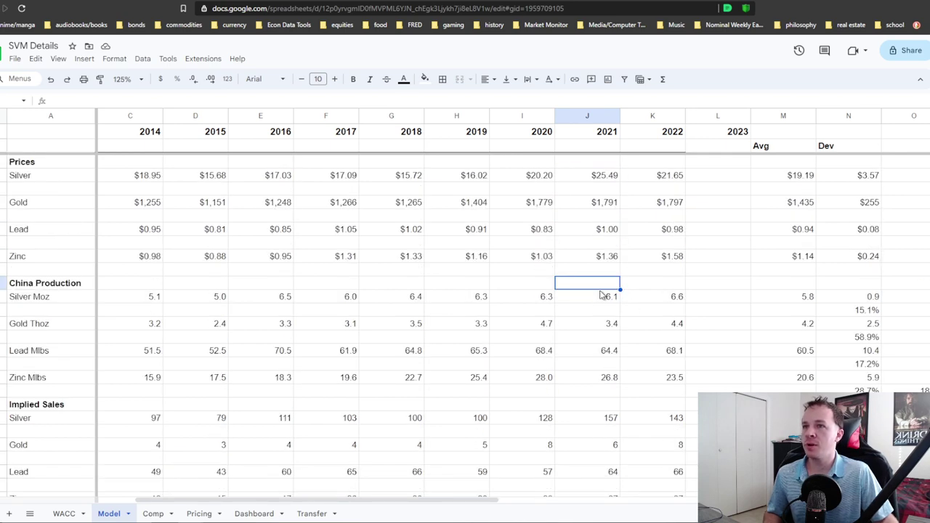
scroll(600, 294, "down", 5)
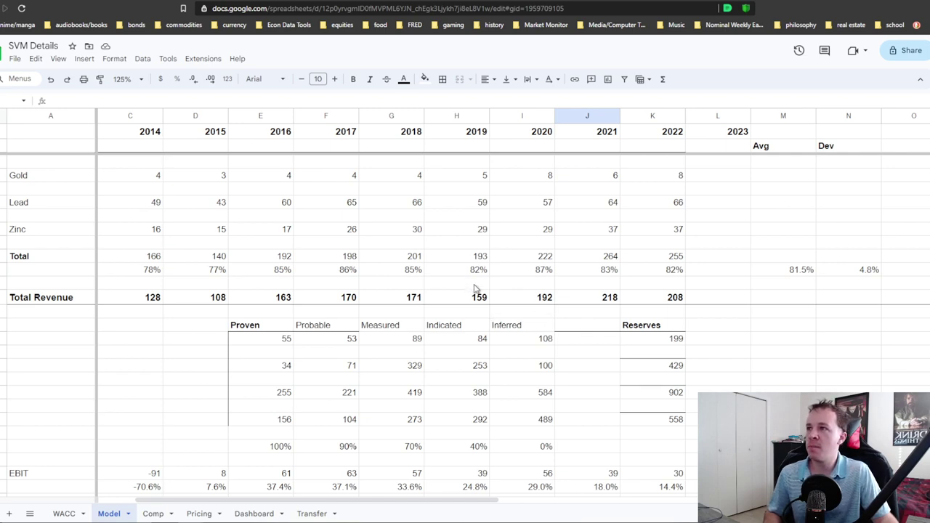
scroll(473, 285, "up", 3)
scroll(468, 284, "up", 5)
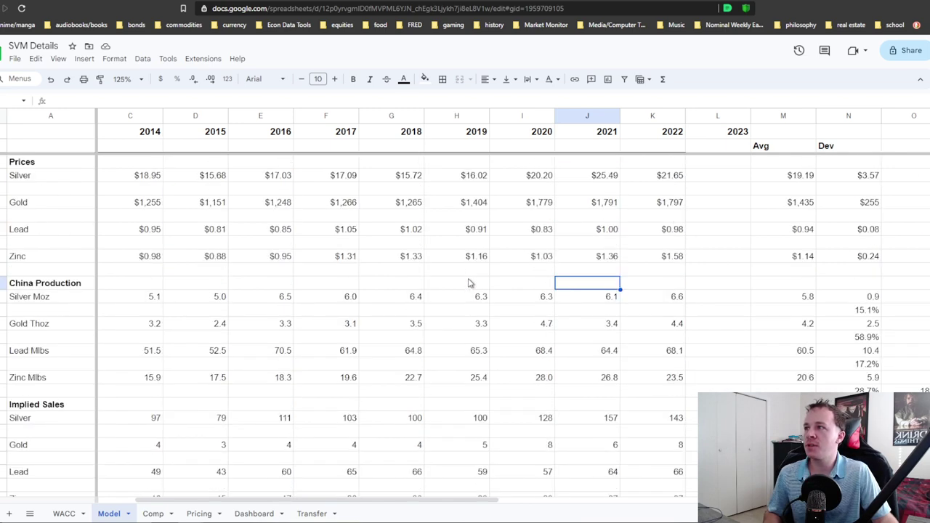
left_click(136, 181)
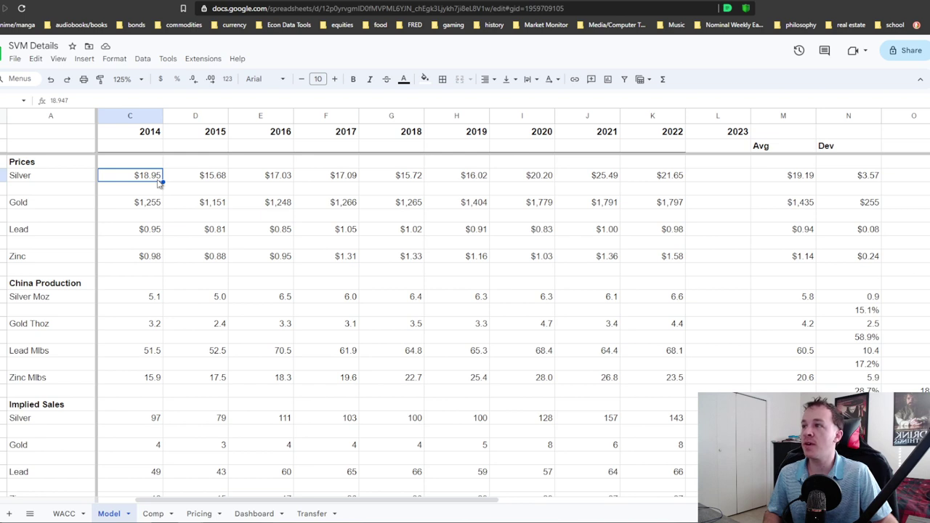
left_click(40, 231)
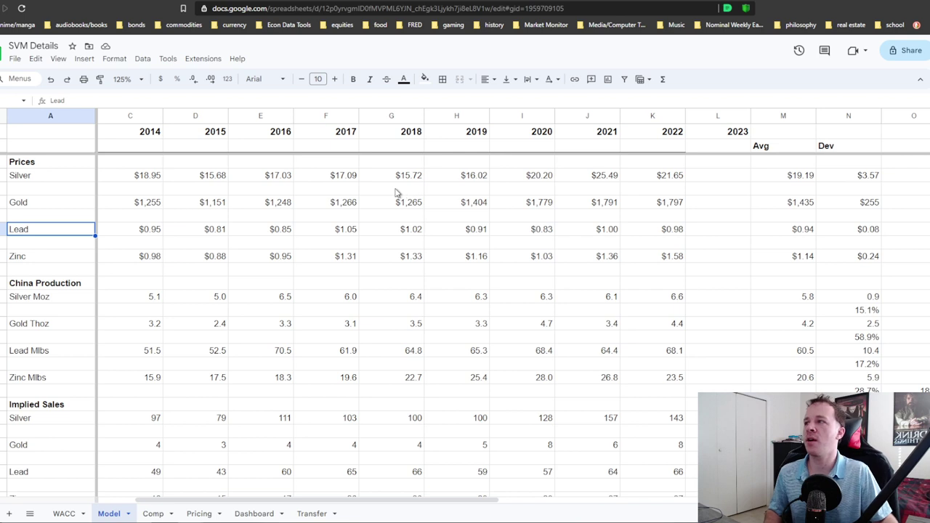
left_click_drag(151, 180, 661, 180)
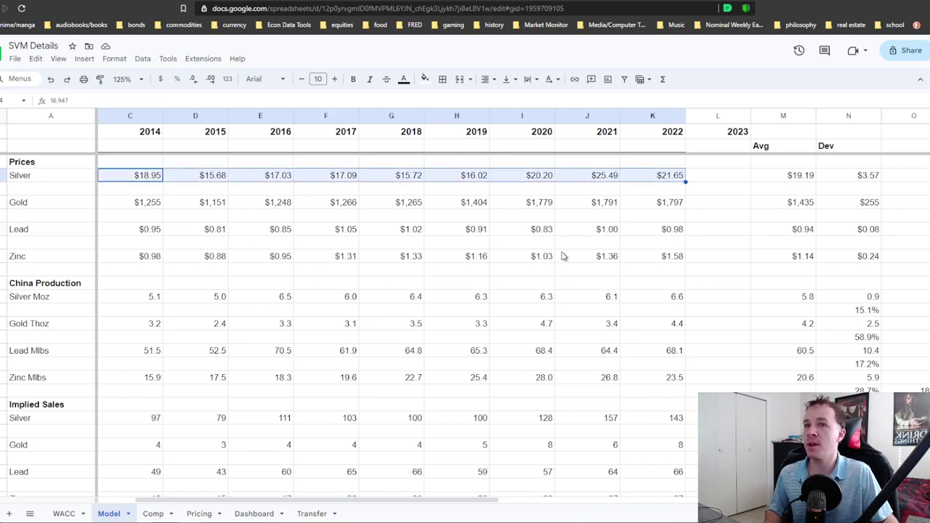
scroll(182, 312, "down", 2)
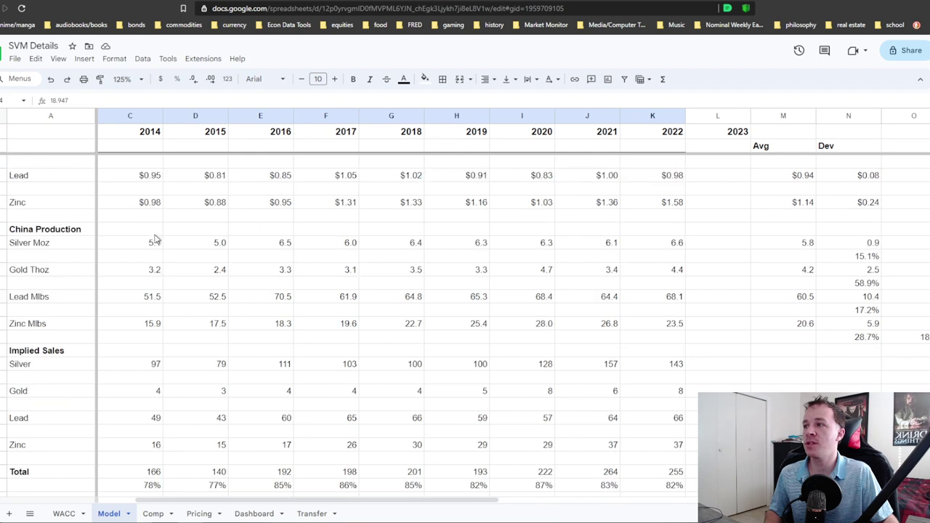
left_click_drag(150, 243, 670, 251)
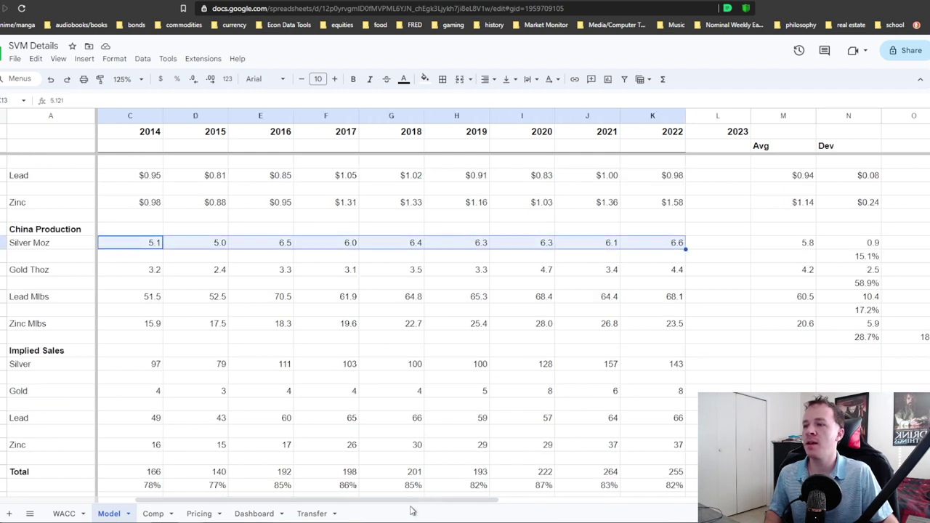
left_click_drag(411, 504, 385, 500)
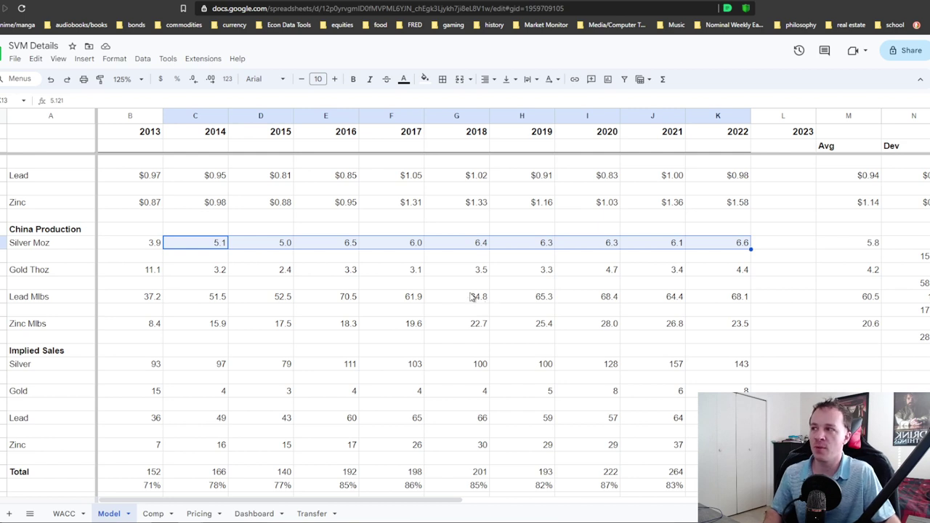
scroll(308, 250, "down", 1)
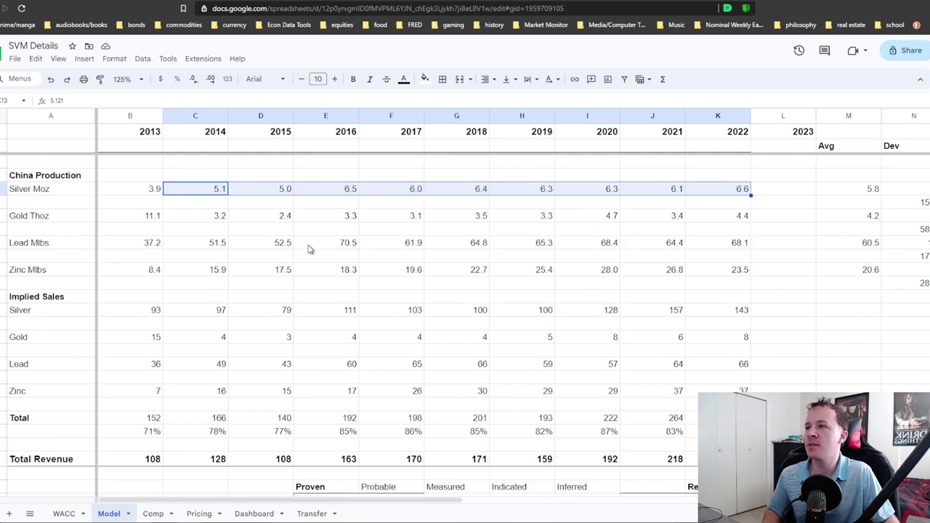
scroll(290, 249, "up", 1)
scroll(407, 221, "up", 1)
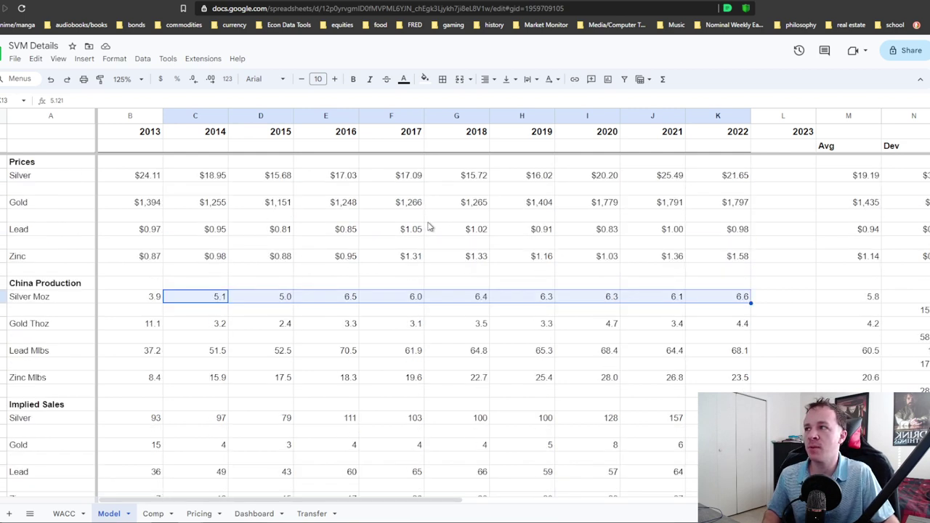
scroll(521, 222, "down", 2)
scroll(516, 228, "down", 1)
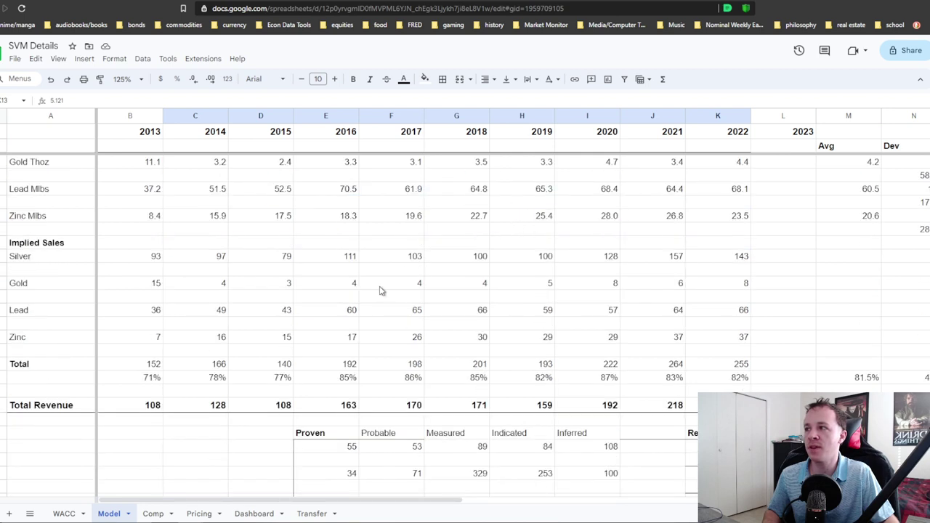
left_click_drag(128, 257, 741, 258)
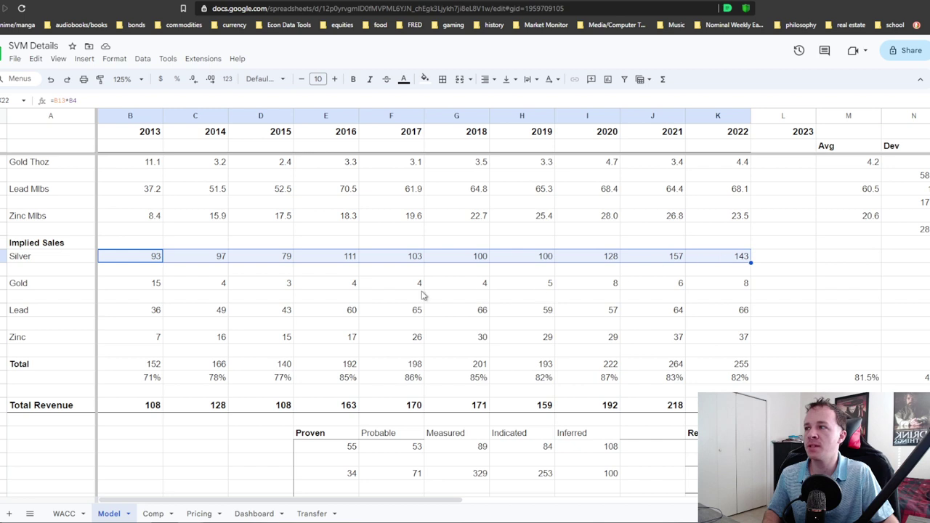
scroll(157, 341, "down", 1)
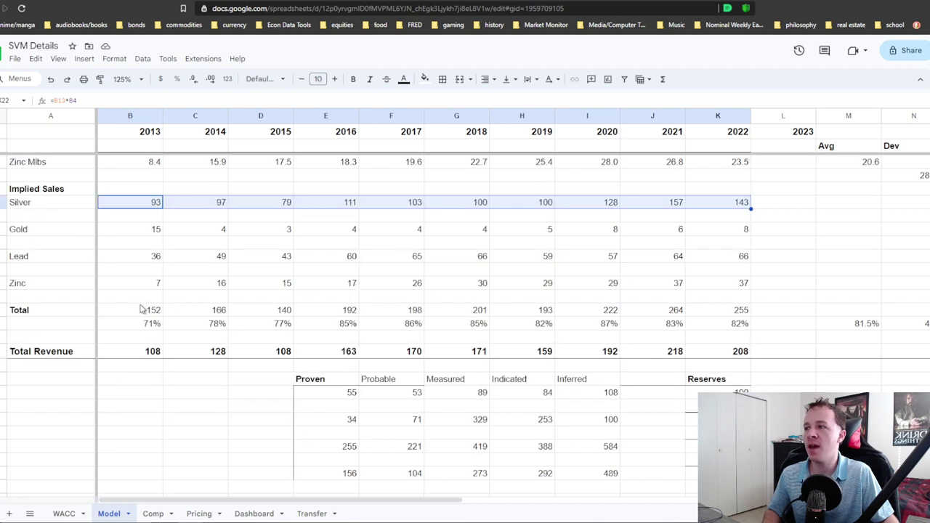
left_click_drag(143, 310, 727, 318)
left_click_drag(740, 358, 128, 344)
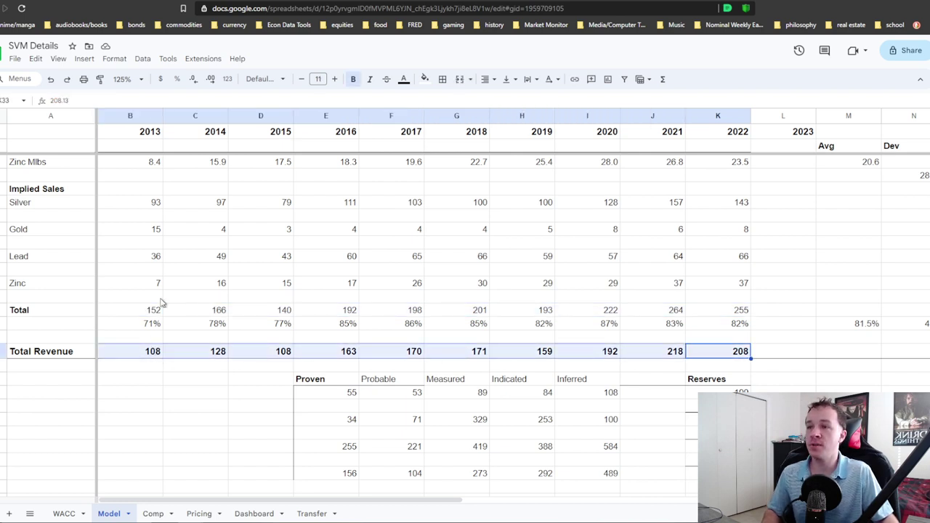
left_click_drag(150, 326, 746, 336)
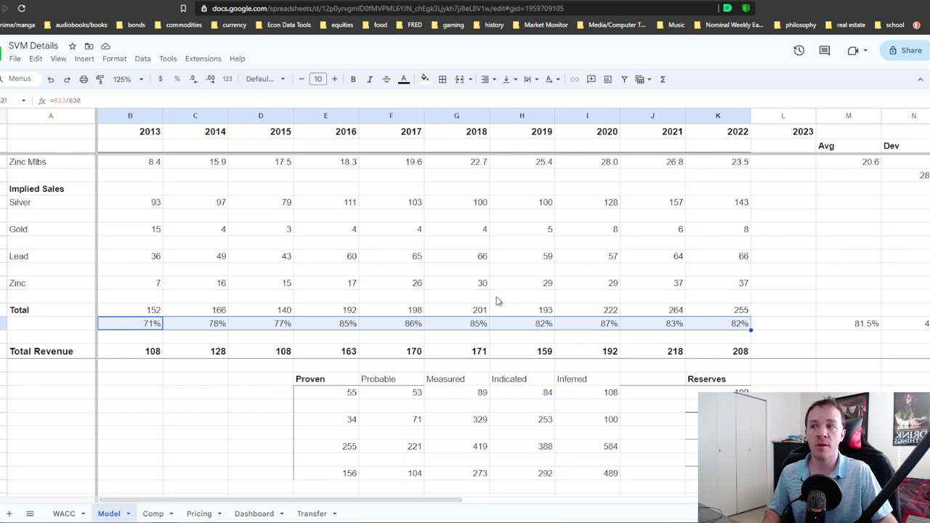
scroll(466, 300, "down", 3)
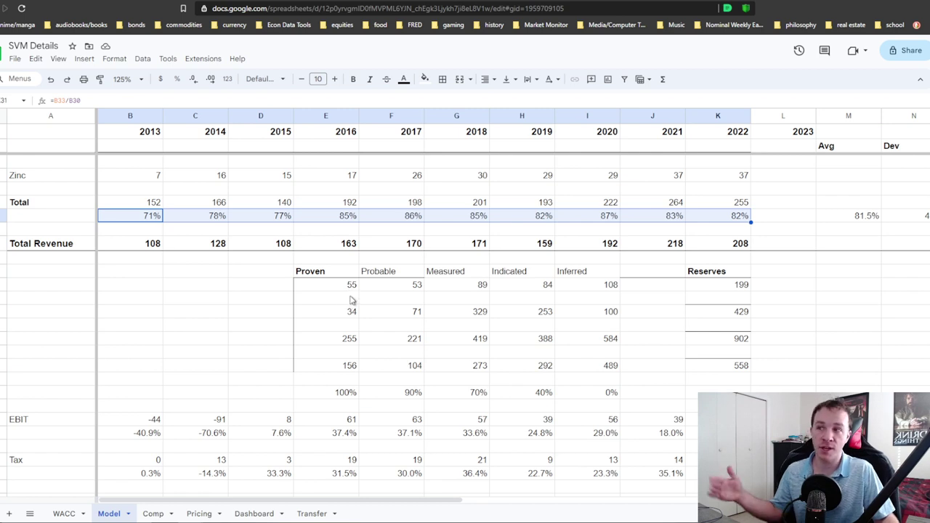
scroll(330, 328, "down", 2)
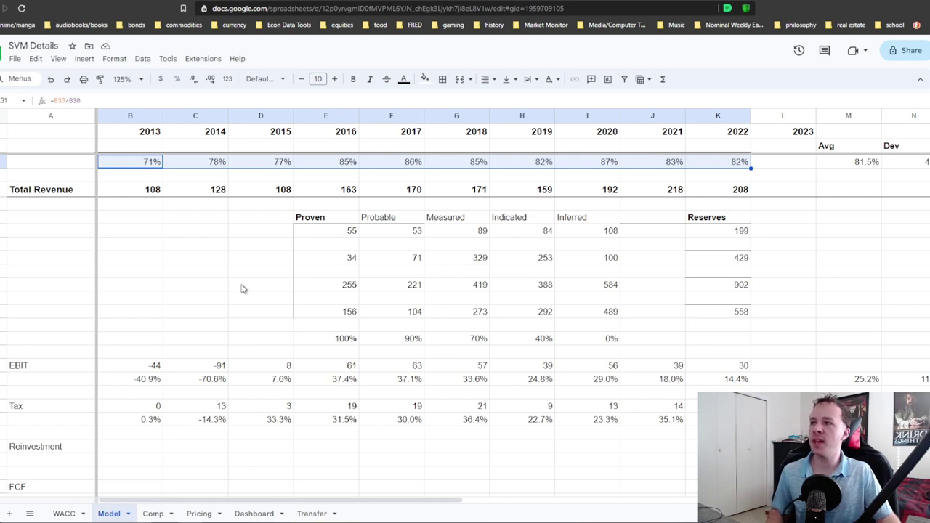
left_click(352, 341)
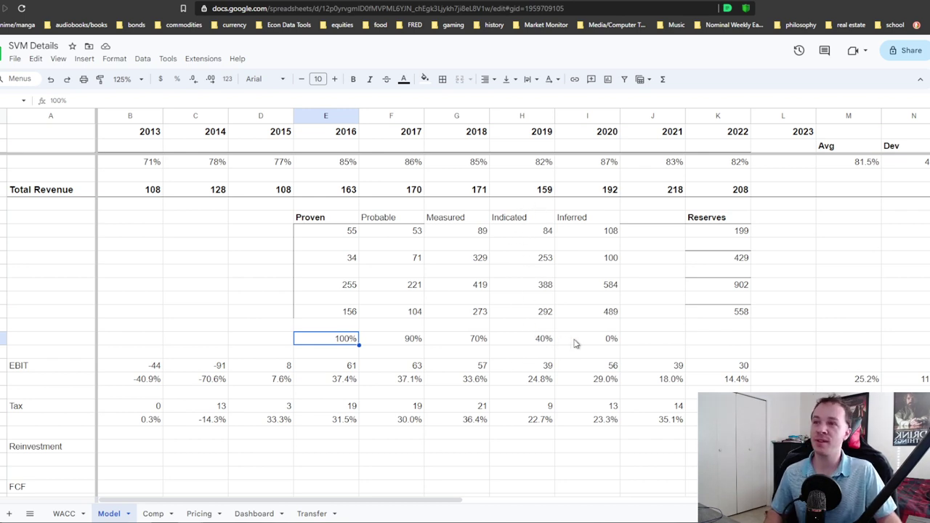
left_click(611, 340)
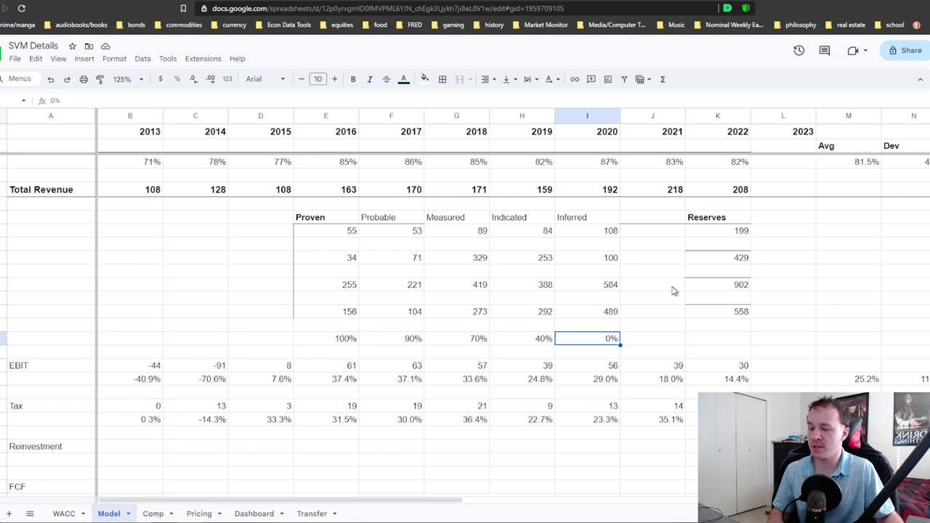
left_click_drag(736, 236, 737, 317)
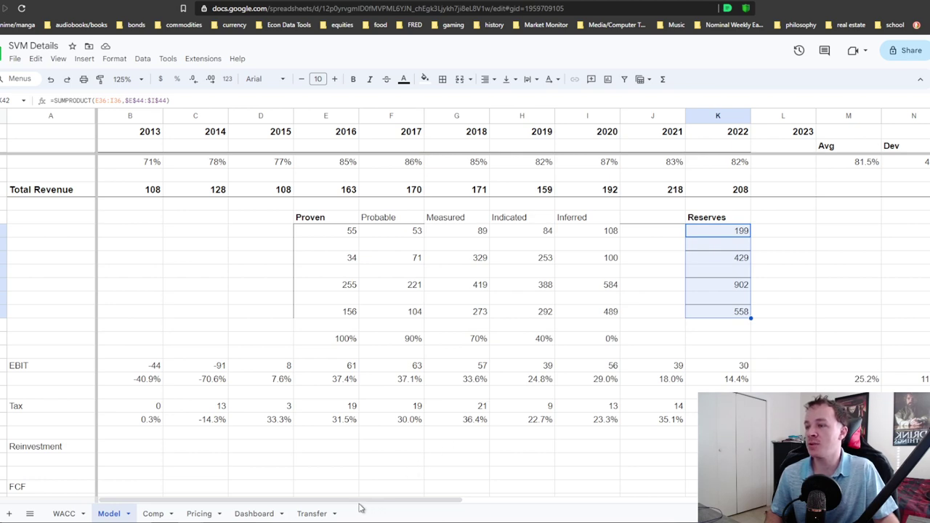
scroll(417, 440, "up", 5)
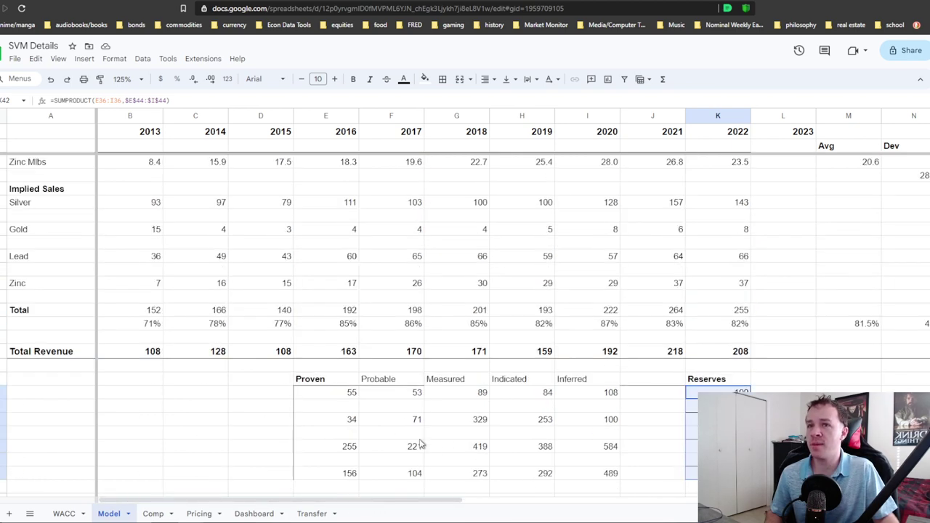
scroll(418, 443, "up", 1)
left_click_drag(414, 509, 563, 506)
scroll(529, 312, "down", 3)
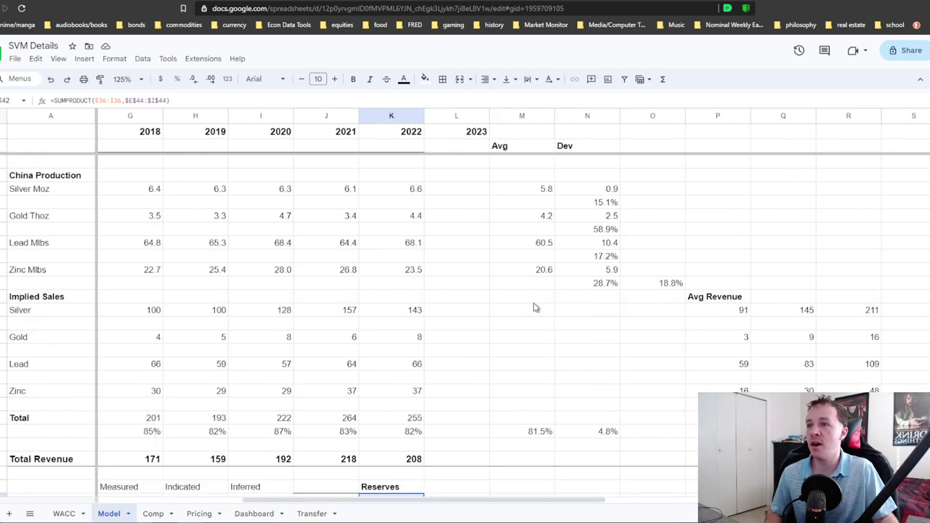
scroll(559, 278, "up", 2)
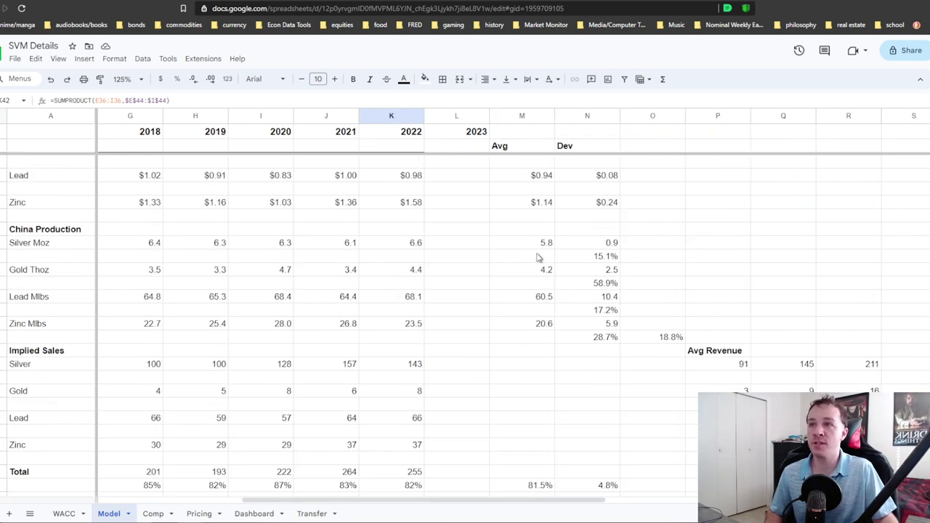
scroll(343, 374, "down", 4)
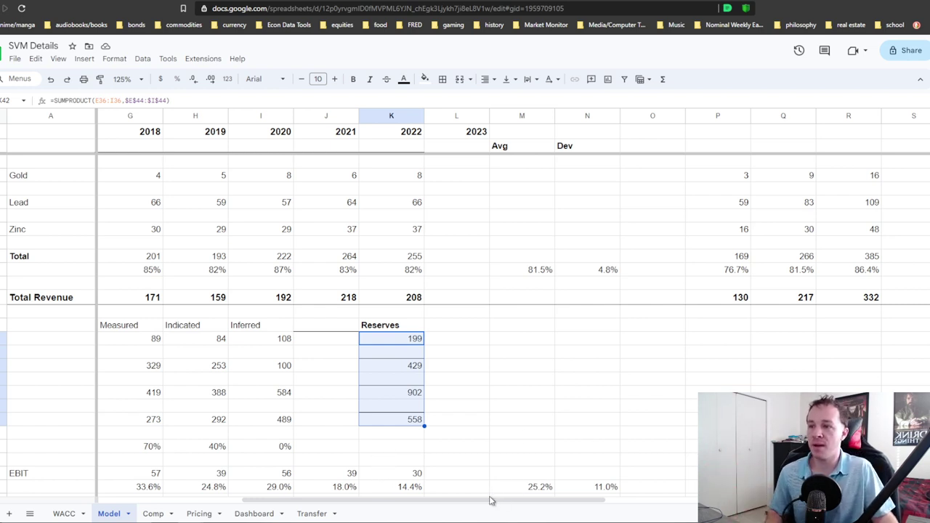
left_click_drag(487, 504, 655, 499)
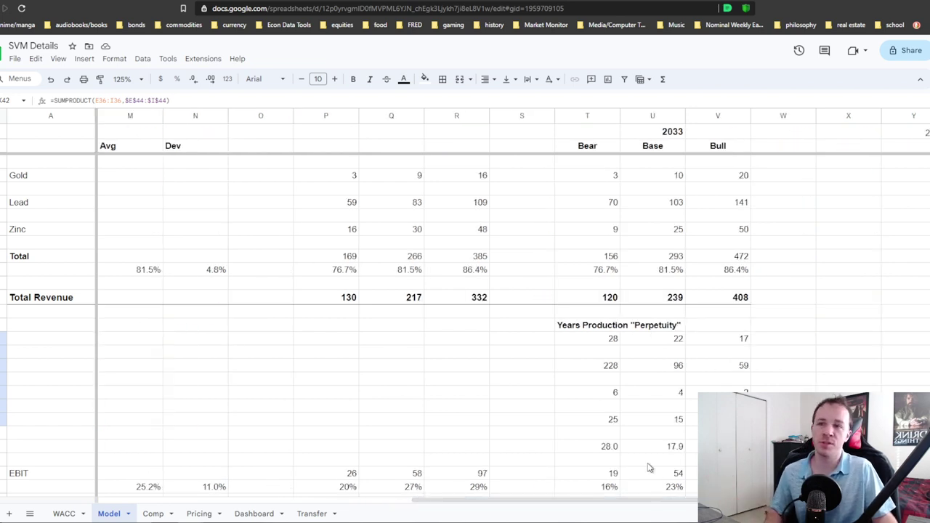
scroll(690, 337, "down", 1)
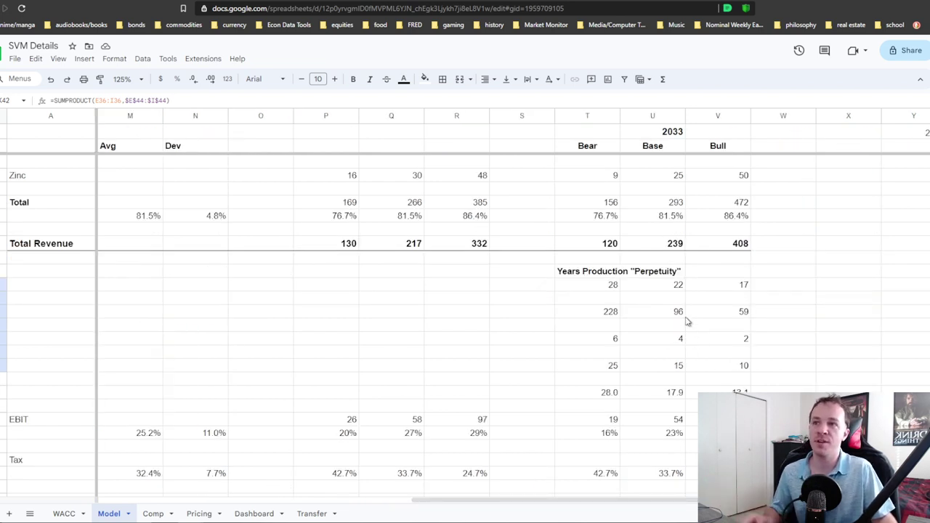
scroll(693, 310, "down", 1)
left_click_drag(616, 232, 733, 294)
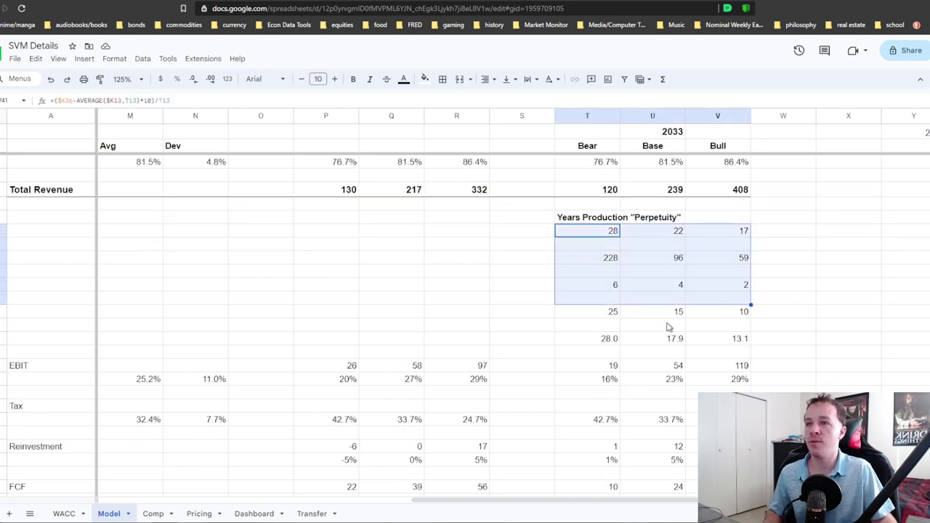
left_click_drag(609, 343, 746, 342)
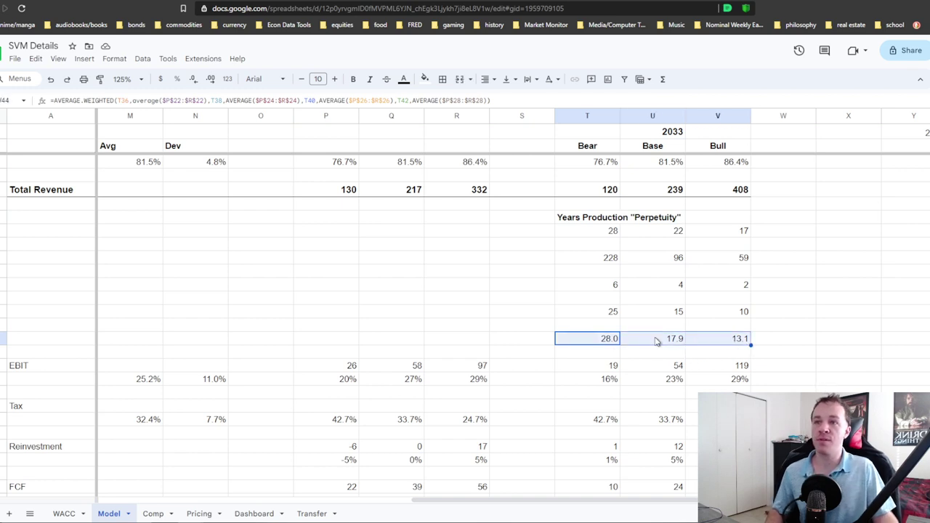
left_click(616, 346)
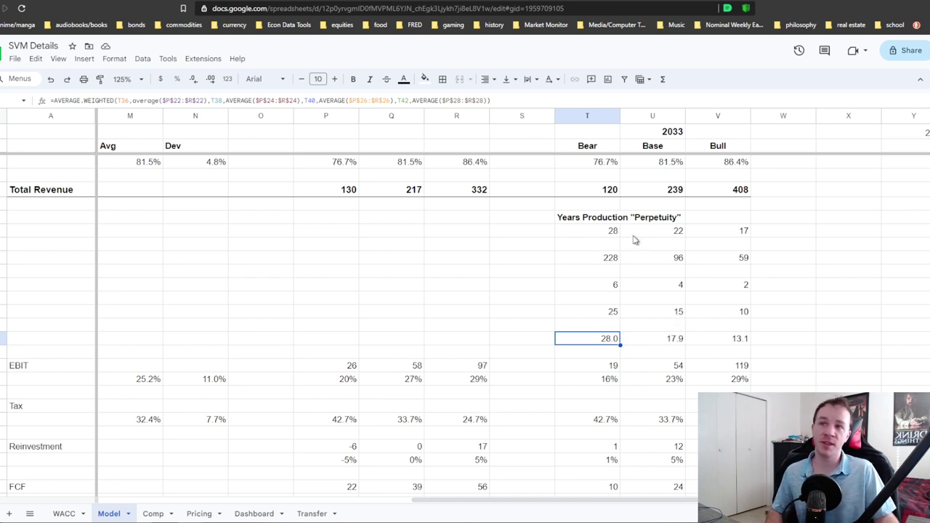
left_click_drag(593, 235, 735, 346)
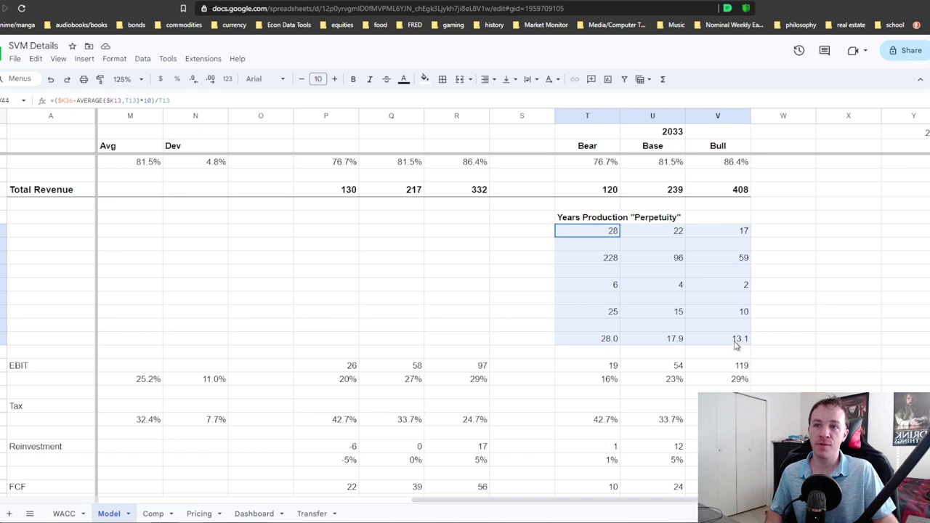
scroll(479, 290, "up", 2)
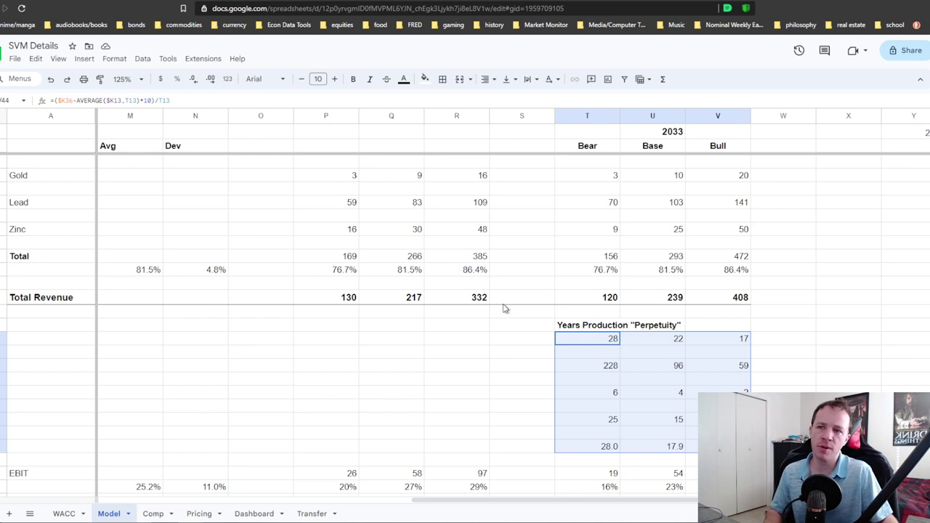
scroll(440, 305, "up", 4)
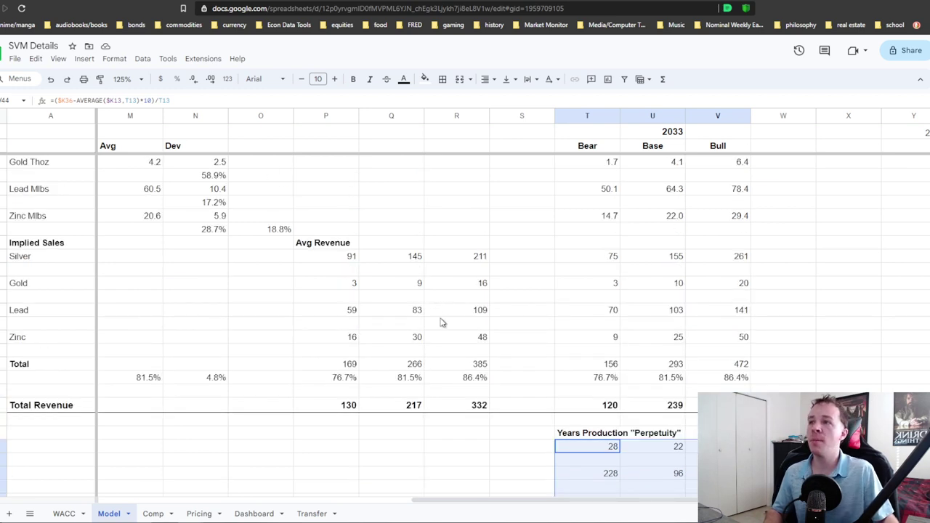
scroll(427, 352, "up", 2)
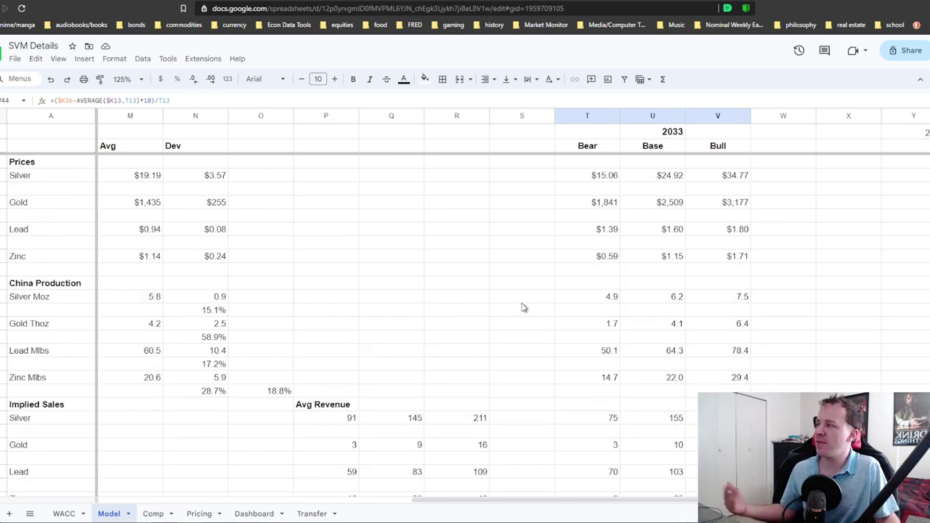
scroll(446, 274, "down", 2)
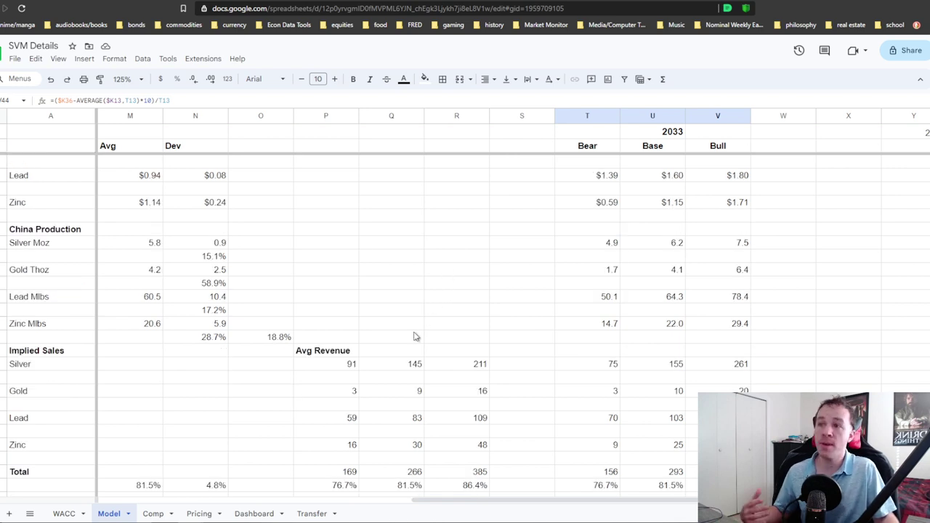
scroll(416, 336, "down", 3)
scroll(418, 336, "down", 1)
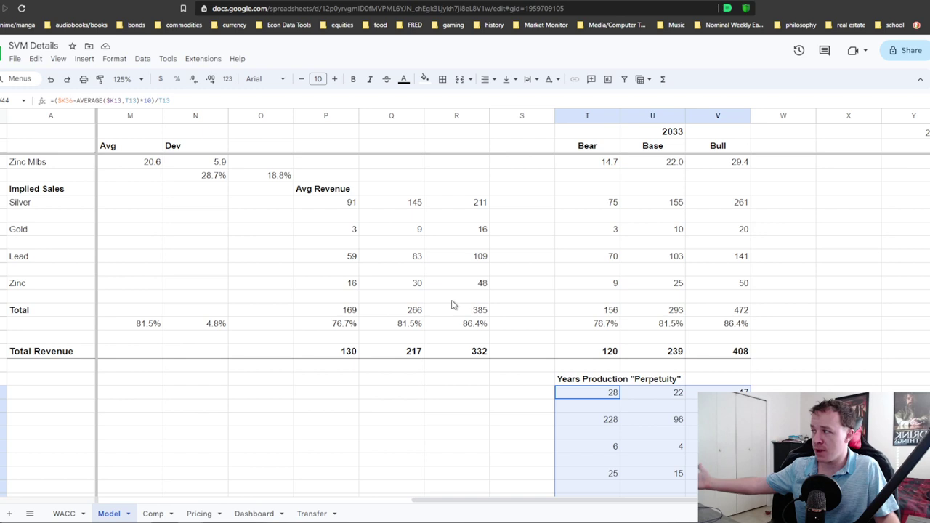
scroll(538, 327, "down", 3)
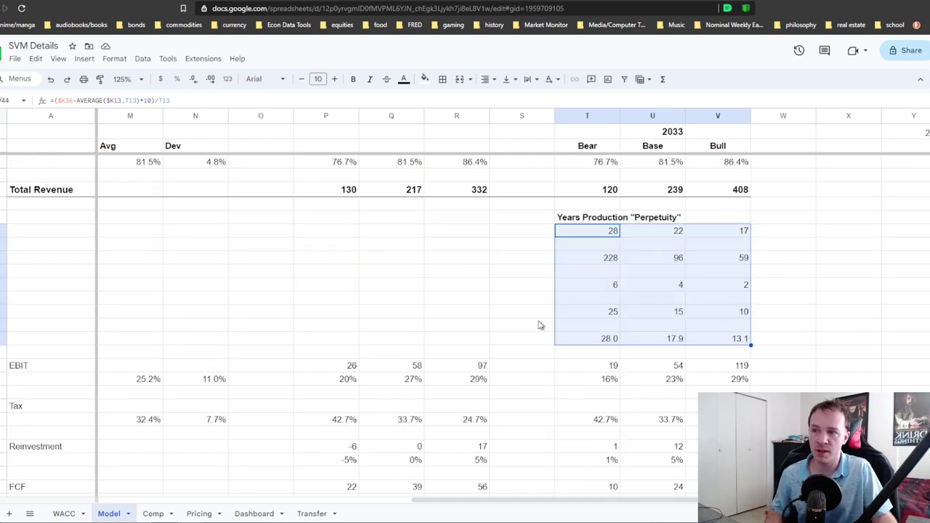
scroll(537, 310, "down", 1)
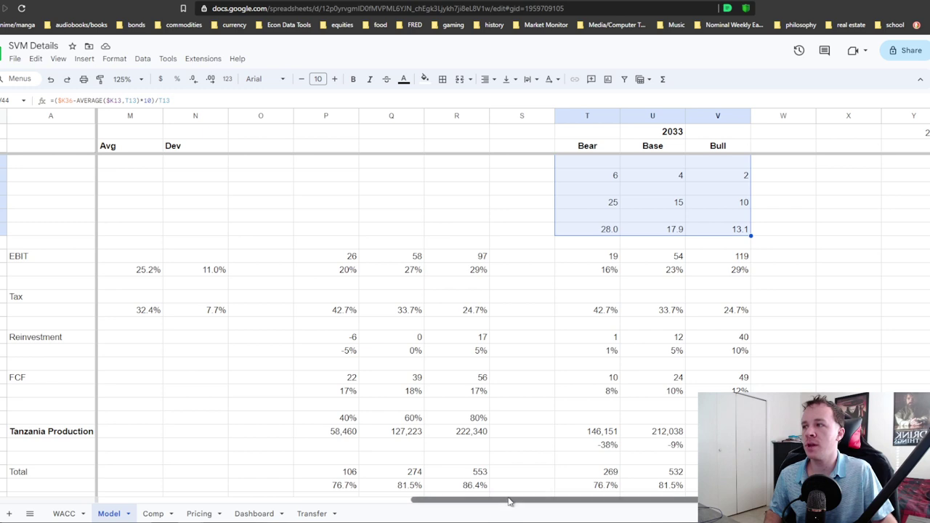
left_click_drag(508, 501, 490, 510)
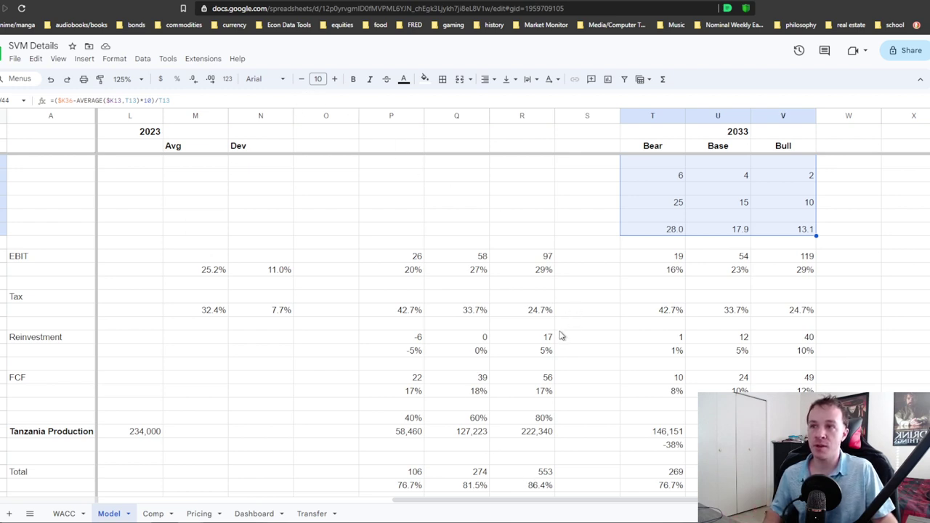
scroll(550, 338, "down", 2)
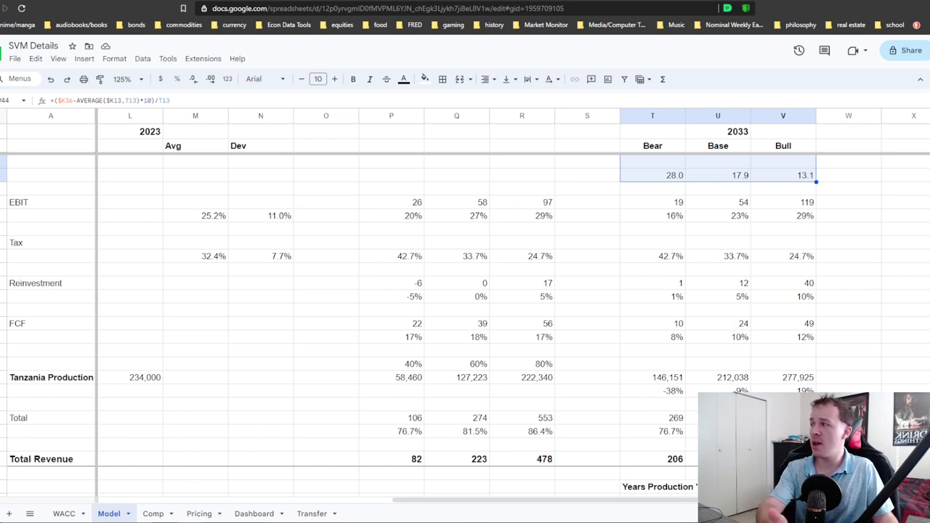
scroll(488, 314, "up", 6)
scroll(469, 319, "up", 15)
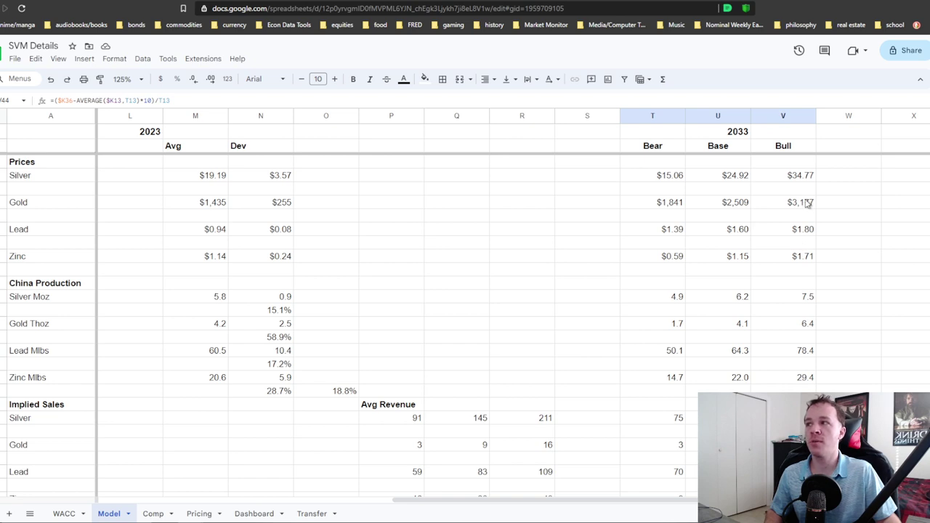
left_click(811, 258)
left_click(804, 179)
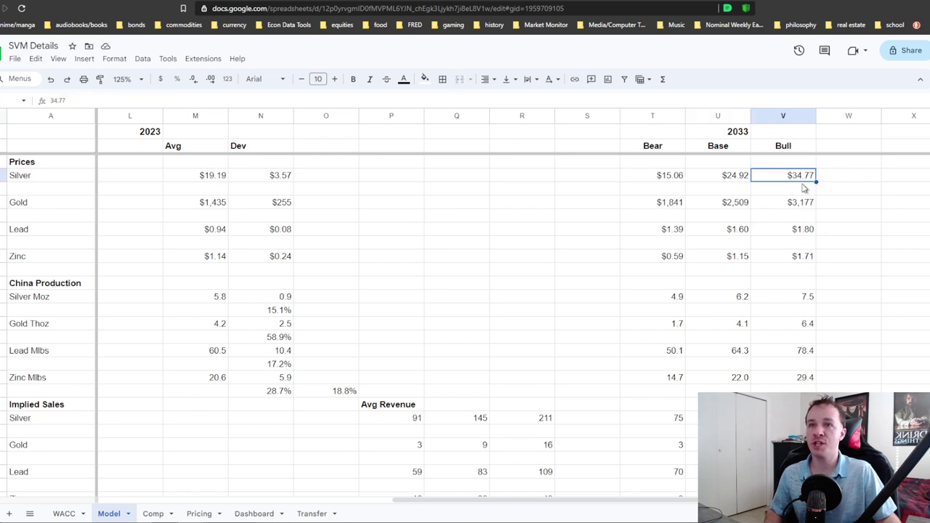
left_click(804, 207)
left_click(804, 231)
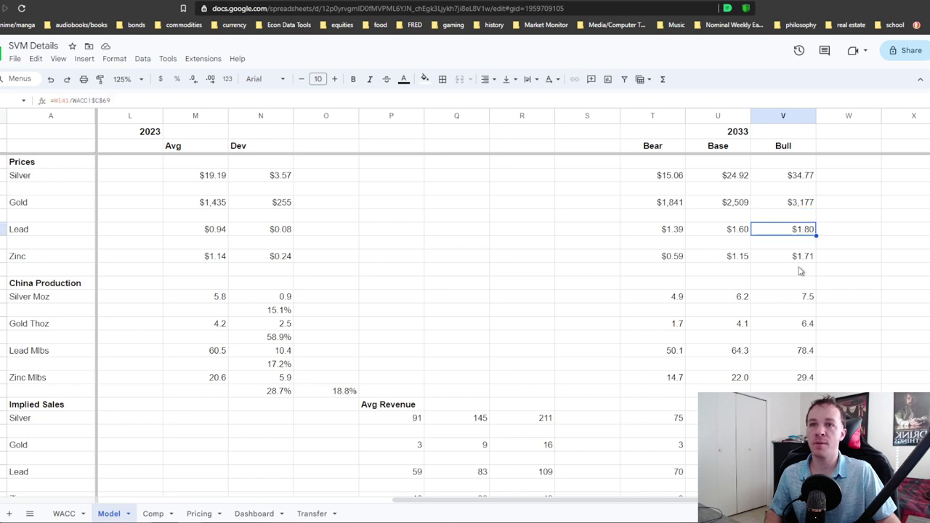
left_click(801, 258)
left_click(667, 179)
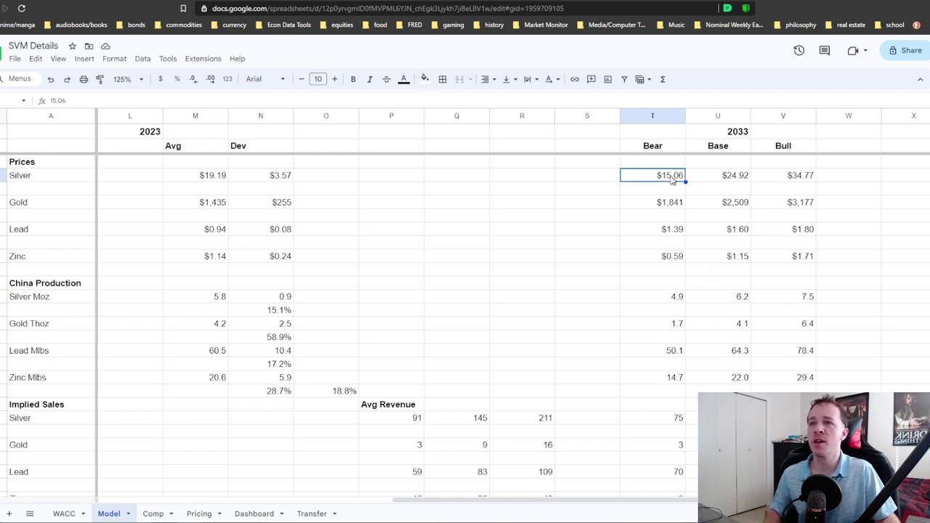
left_click(669, 215)
left_click(668, 242)
left_click(673, 260)
left_click(744, 177)
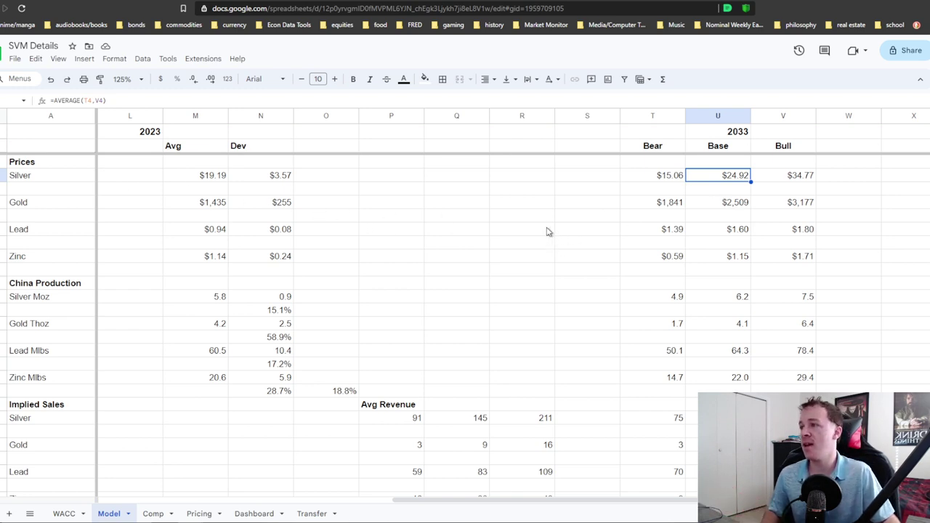
scroll(549, 231, "down", 1)
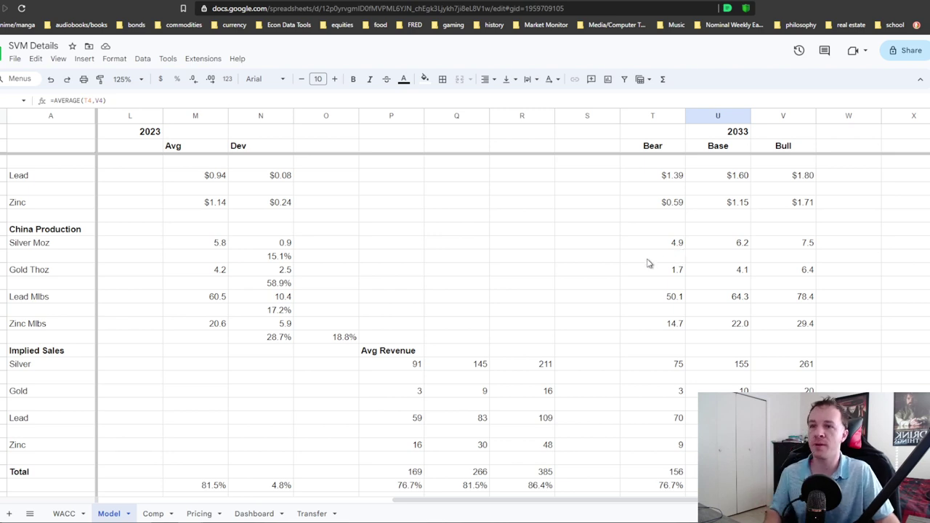
scroll(609, 249, "down", 3)
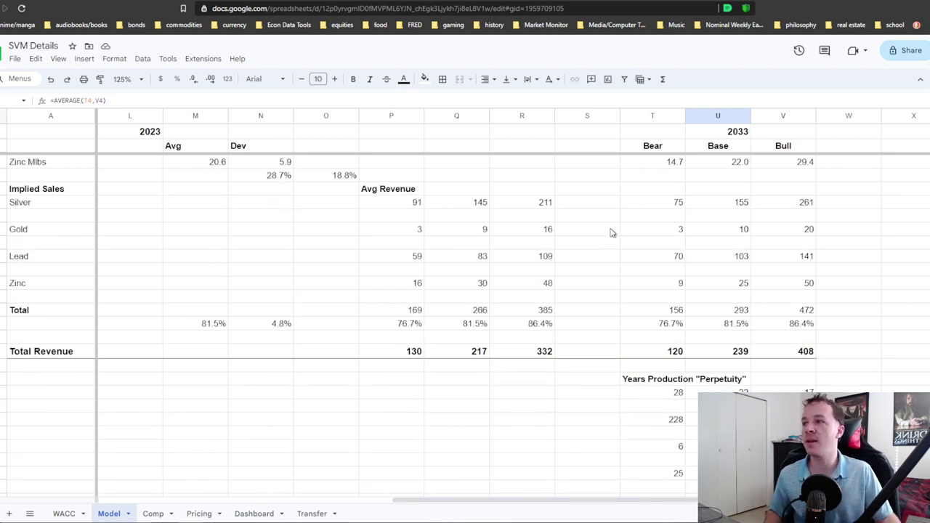
scroll(480, 238, "up", 1)
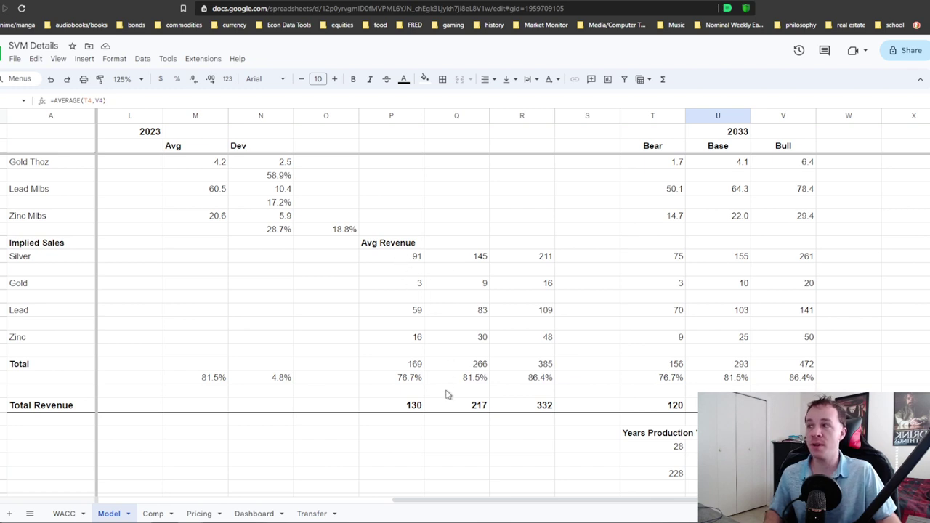
scroll(449, 393, "down", 1)
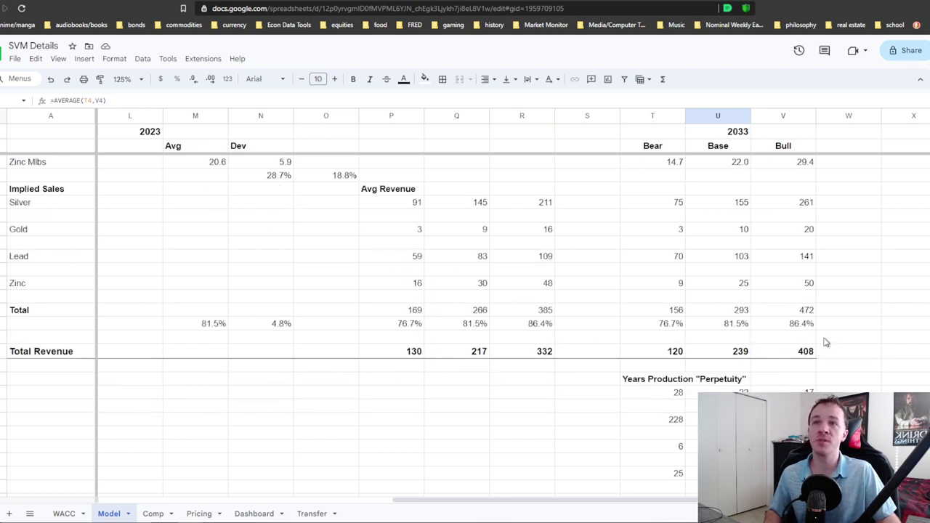
scroll(753, 327, "down", 8)
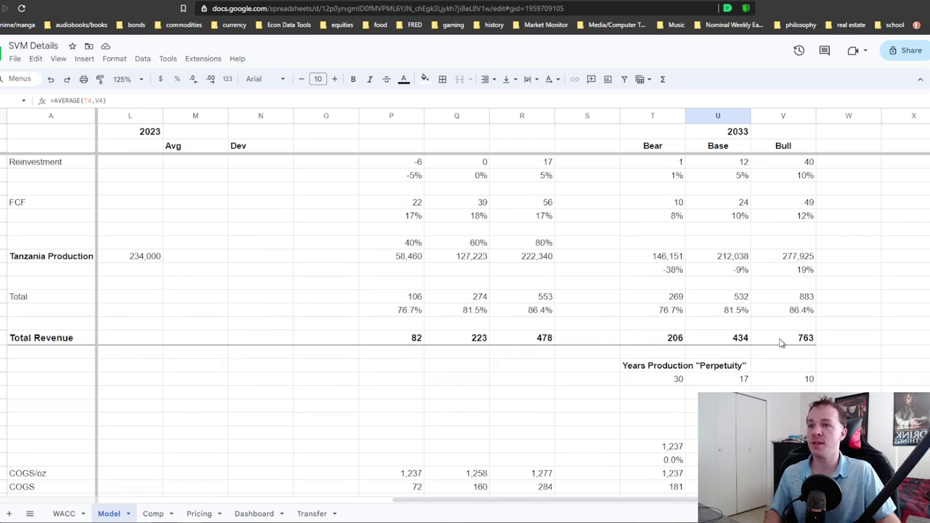
scroll(436, 266, "up", 2)
scroll(457, 270, "down", 2)
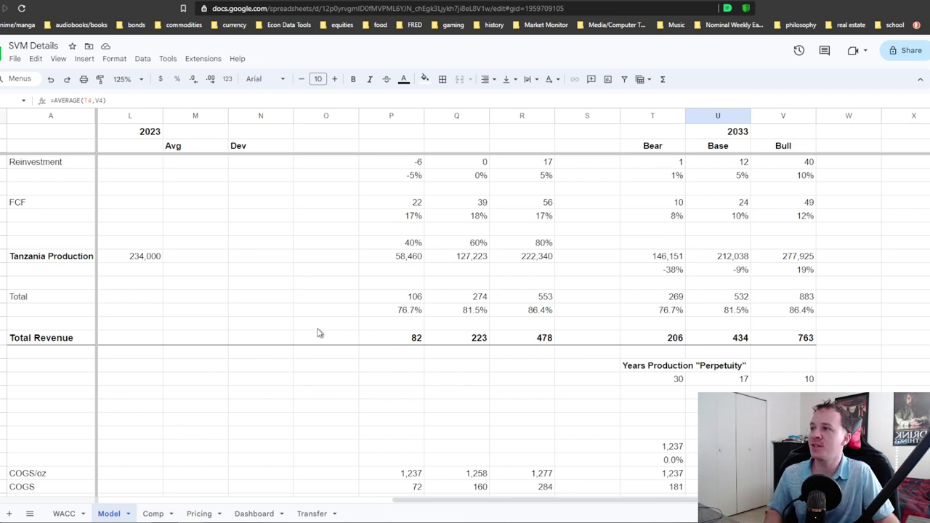
left_click_drag(451, 504, 231, 513)
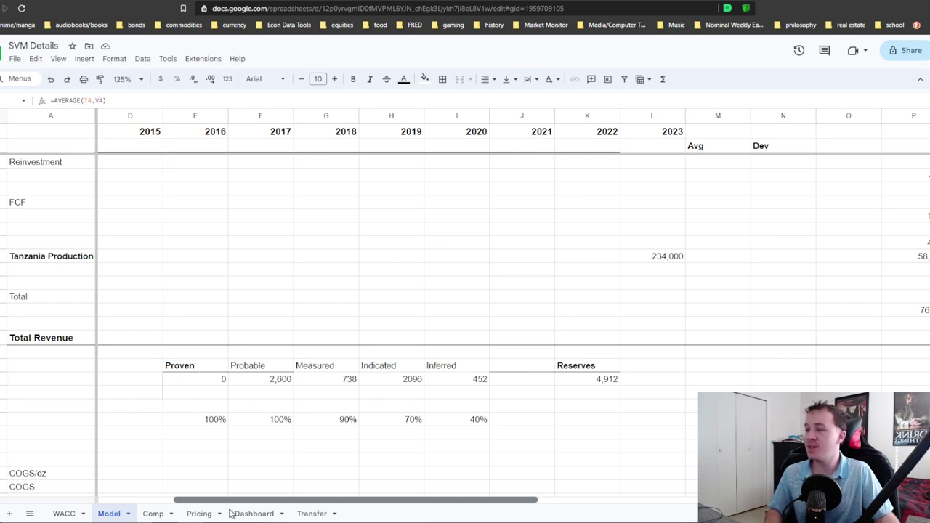
Compare 2023 Tanzania Production of 234,000 with 2033 implied sales of 146,151, 212,038 and 277,925.
left_click_drag(231, 514, 208, 511)
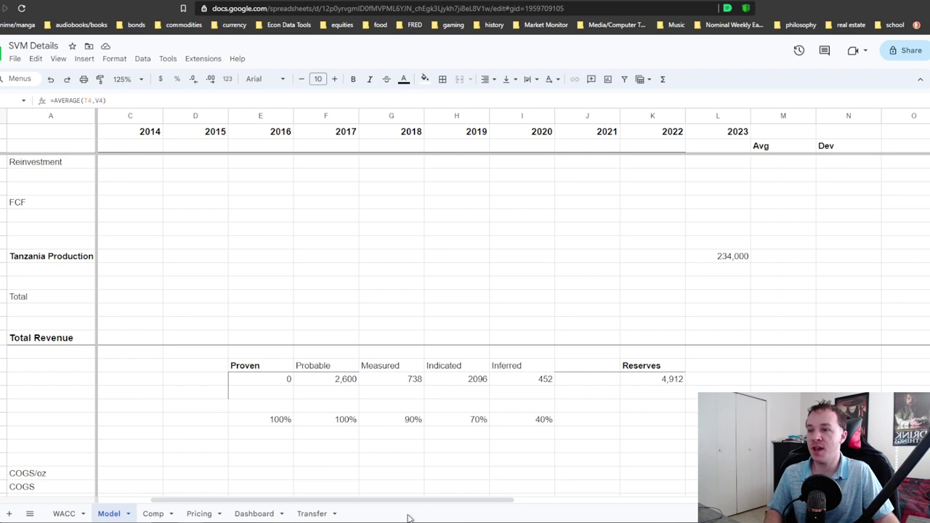
left_click_drag(429, 504, 504, 504)
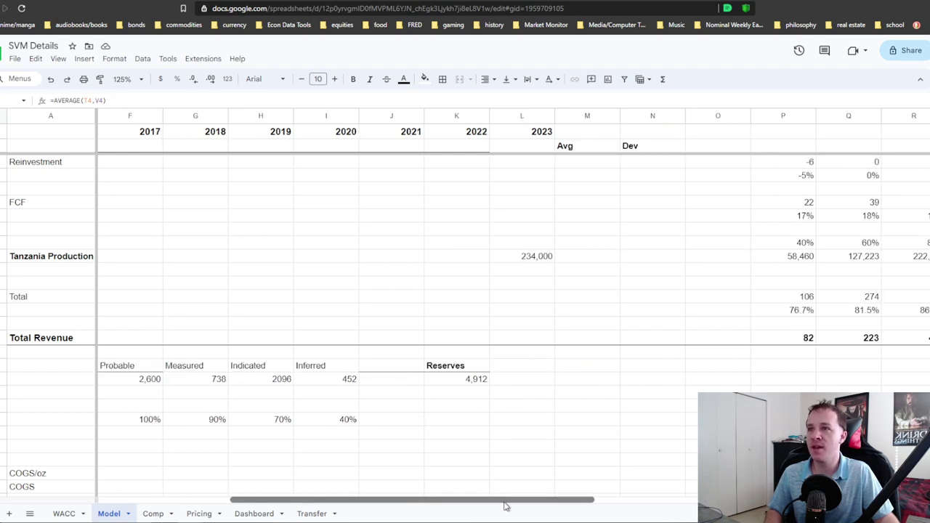
left_click(545, 256)
left_click_drag(460, 503, 637, 494)
scroll(631, 425, "up", 15)
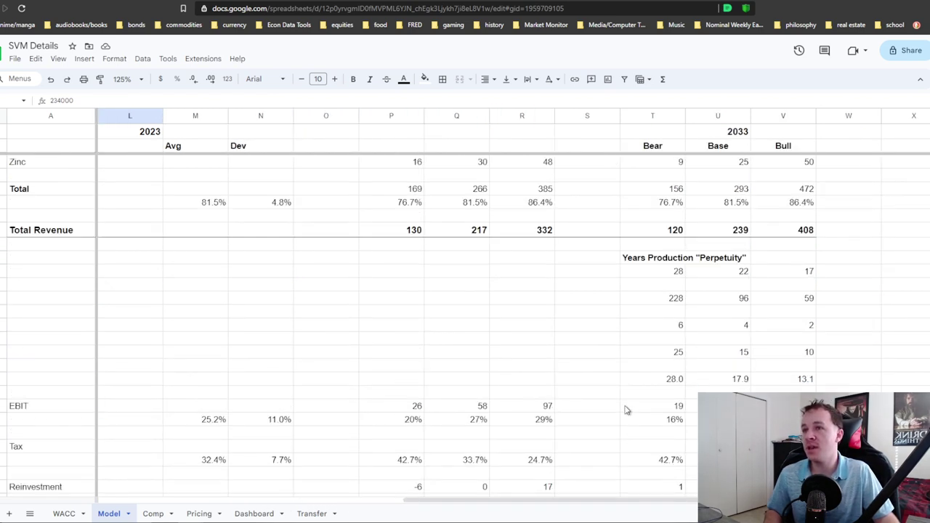
scroll(624, 406, "up", 4)
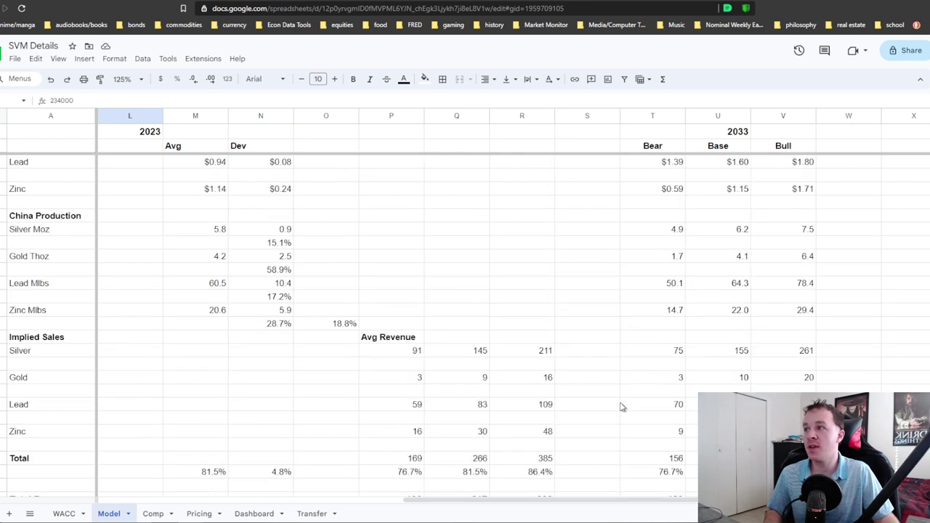
scroll(269, 301, "down", 5)
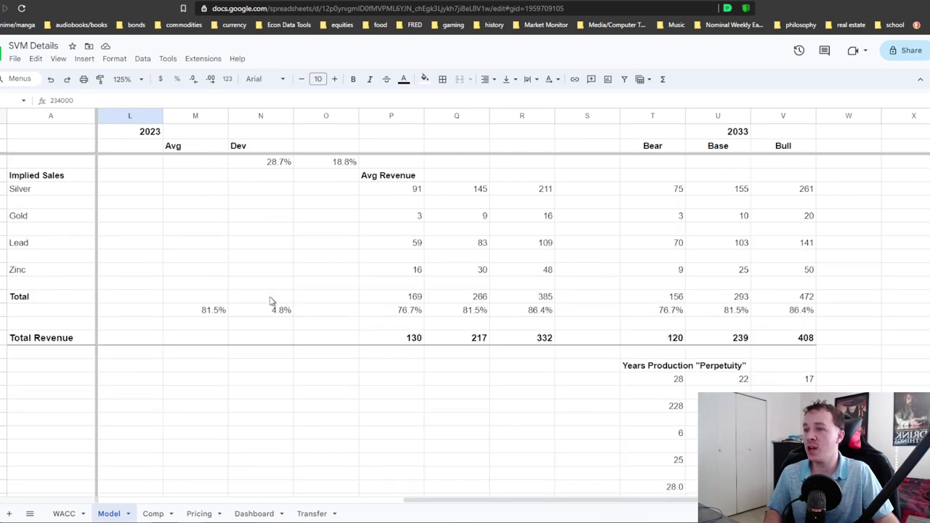
Inspect the formulas behind the Bull 19% and Bear -38% Tanzania production growth rates.
scroll(285, 309, "down", 5)
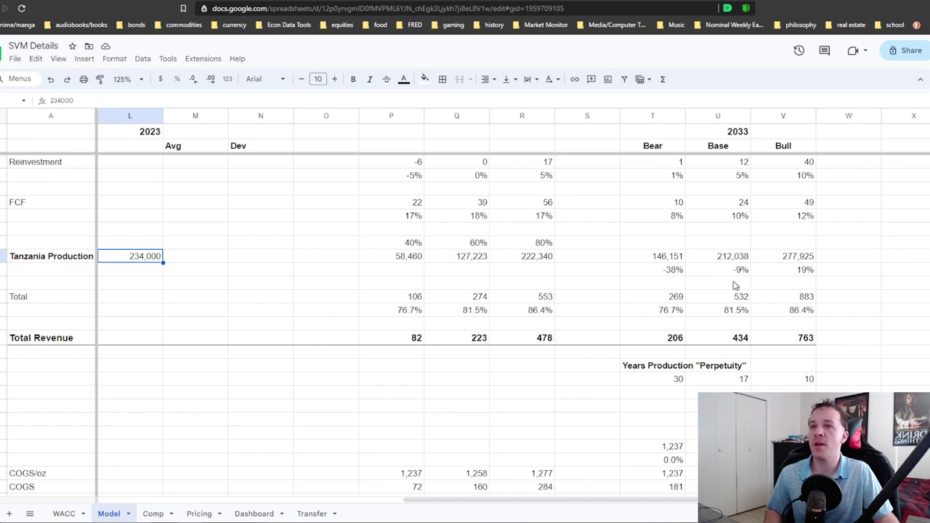
left_click(800, 271)
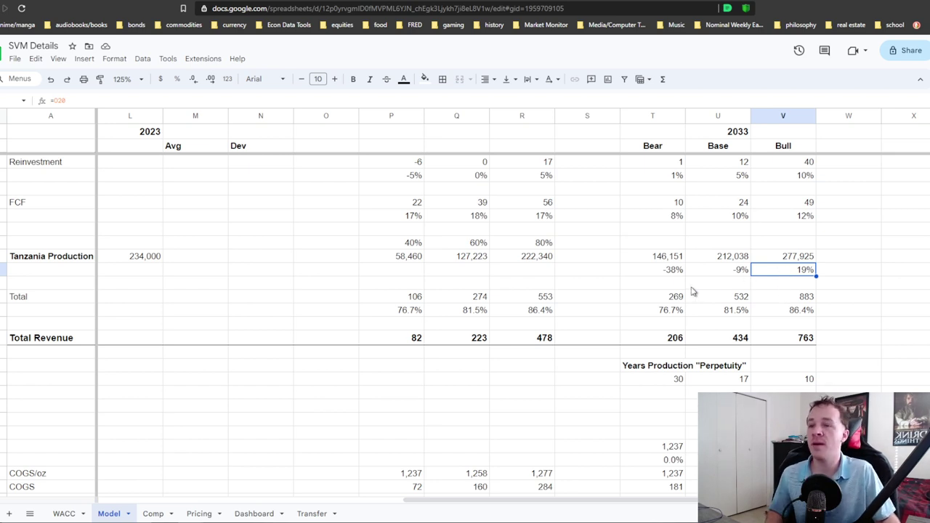
left_click(674, 272)
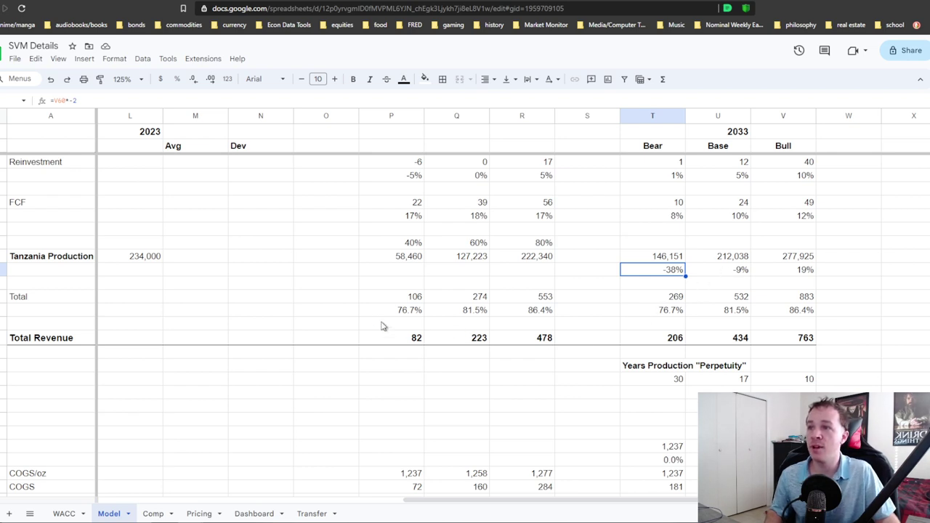
scroll(422, 312, "up", 3)
Check the 76.7% margin and 2033 Total Revenue of 206, 434 and 763 against the reserves table.
scroll(423, 317, "up", 3)
scroll(435, 322, "down", 3)
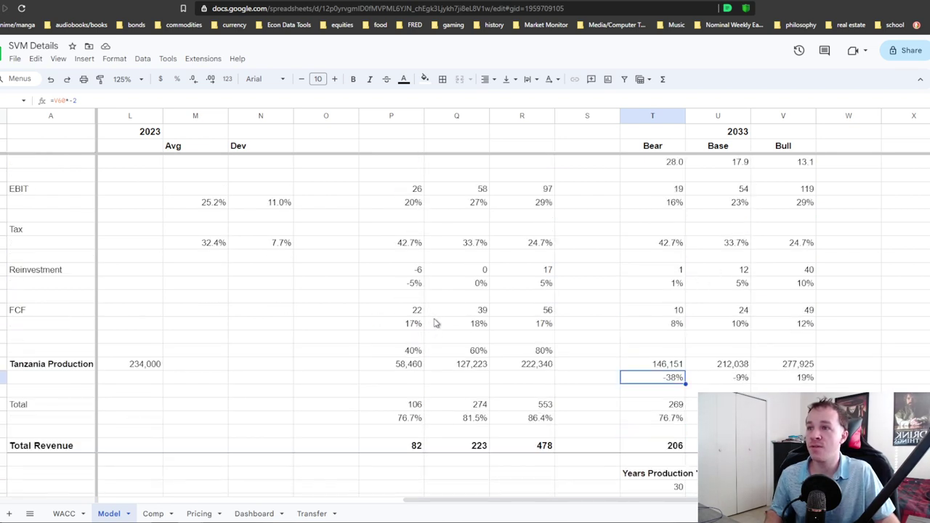
scroll(439, 414, "down", 1)
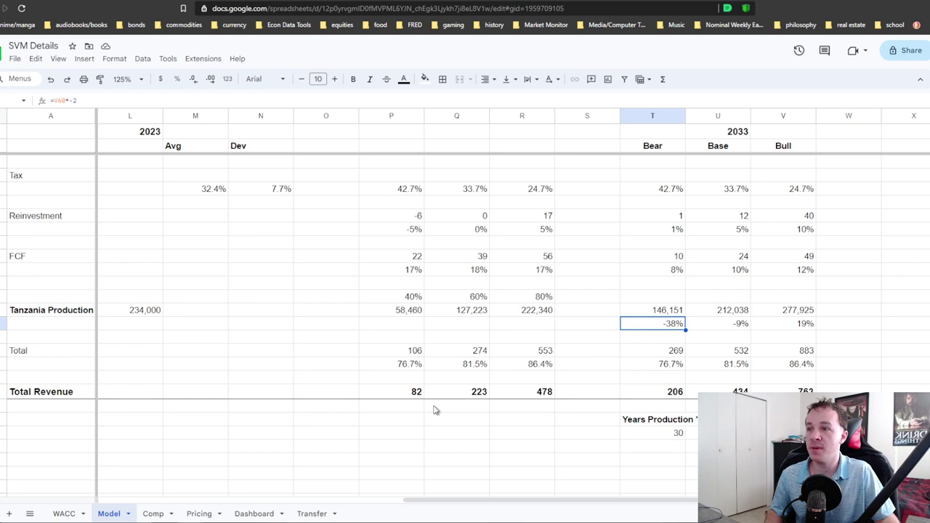
left_click(414, 364)
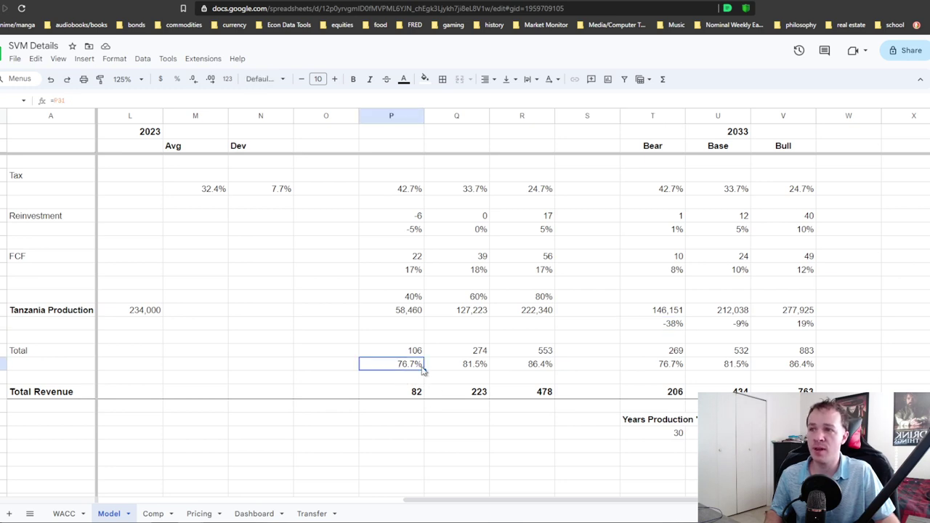
scroll(423, 370, "down", 2)
left_click_drag(412, 283, 791, 284)
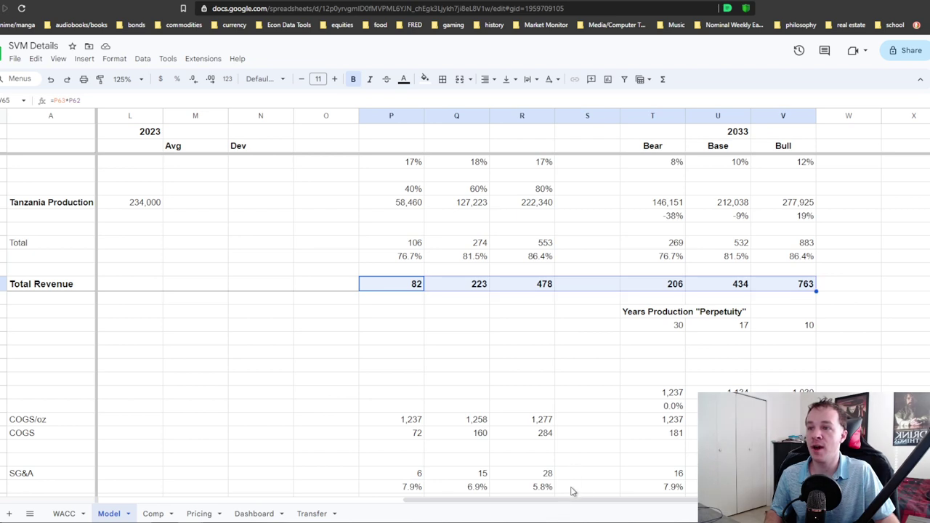
left_click_drag(579, 504, 337, 512)
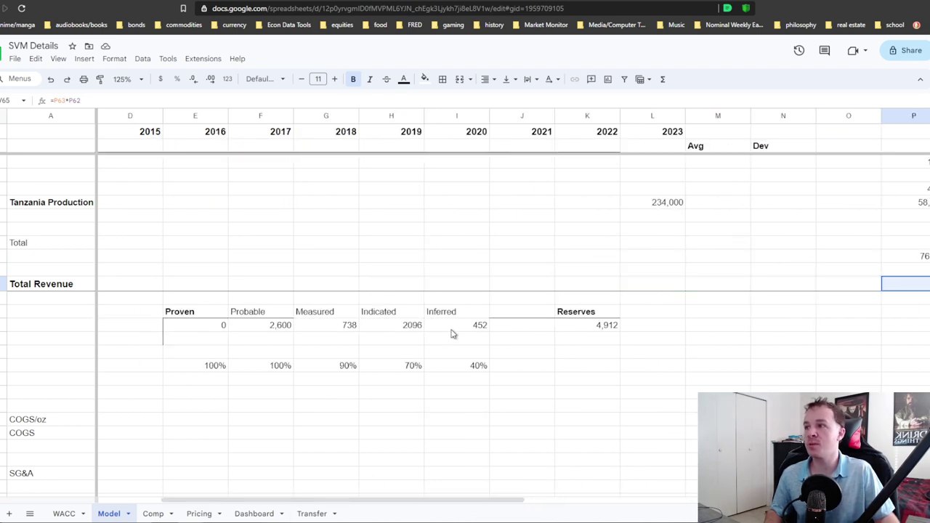
scroll(222, 275, "down", 3)
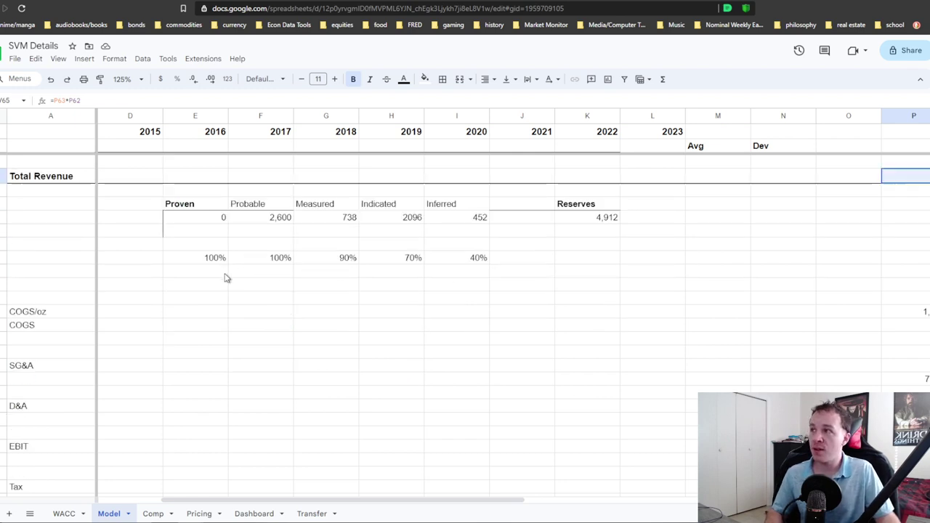
scroll(233, 258, "up", 2)
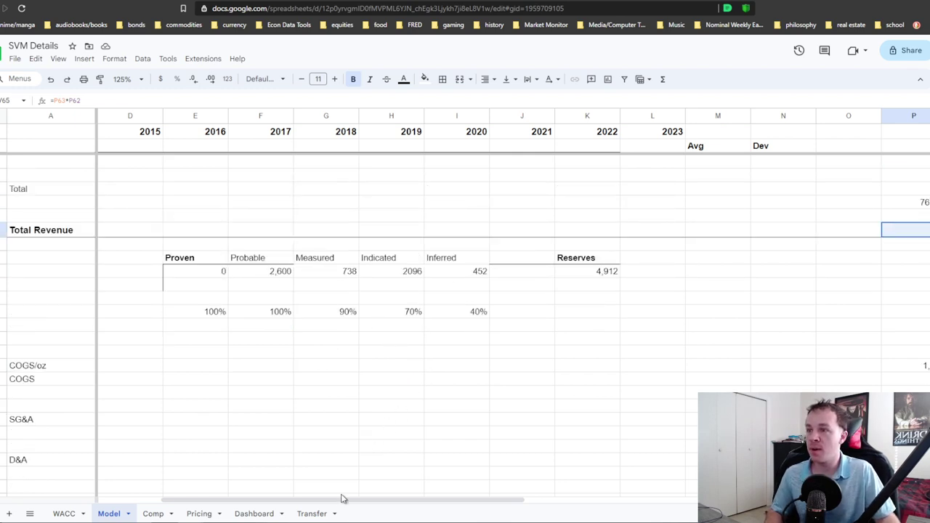
left_click_drag(347, 500, 640, 501)
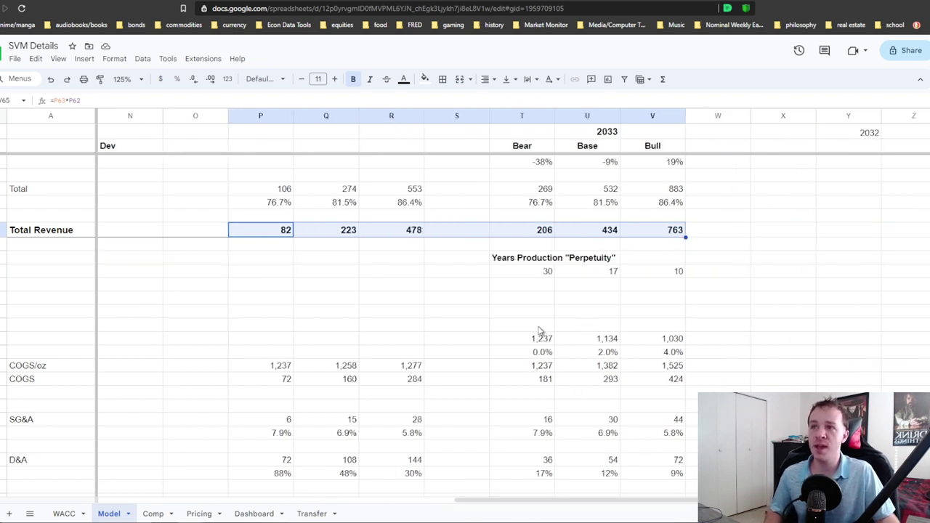
Inspect the Bear, Bull and Base years-of-production formulas giving 30, 10 and 17.
left_click(541, 274)
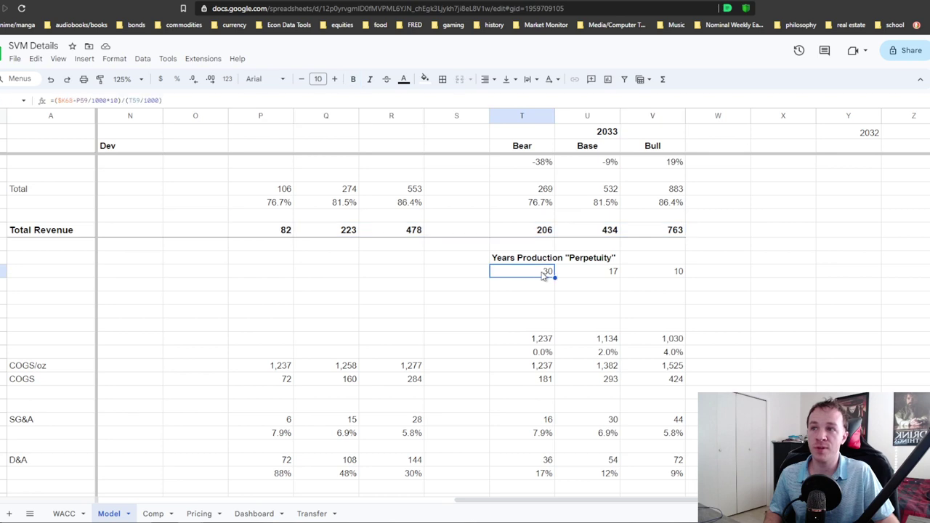
left_click(674, 280)
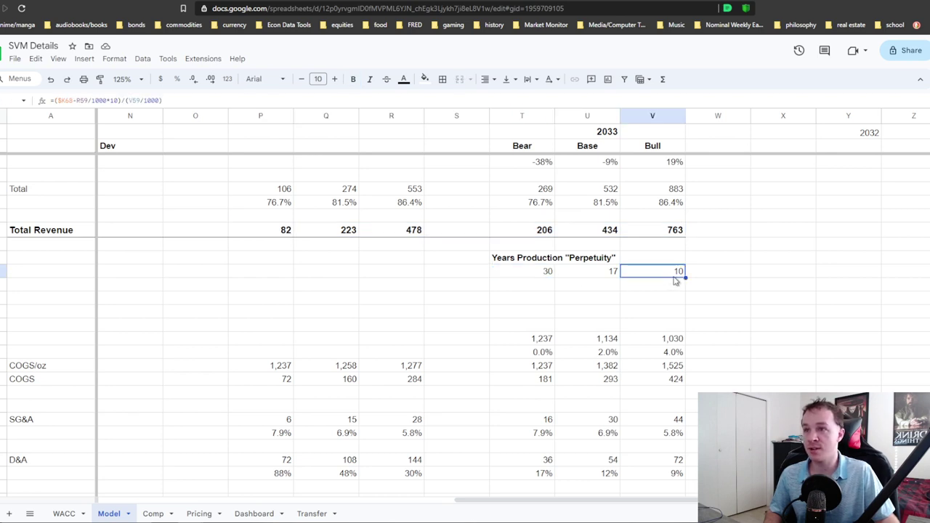
left_click(600, 277)
scroll(407, 394, "down", 2)
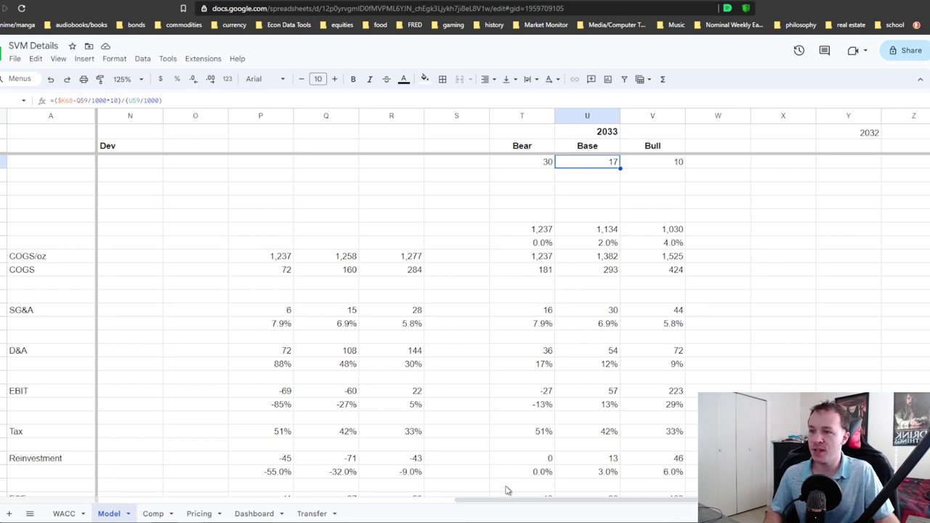
left_click_drag(512, 507, 462, 506)
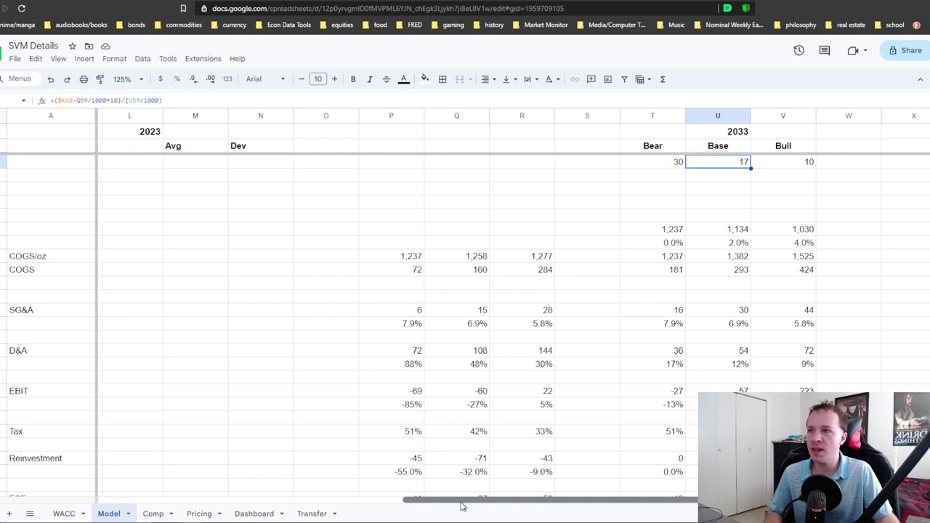
left_click_drag(462, 506, 469, 504)
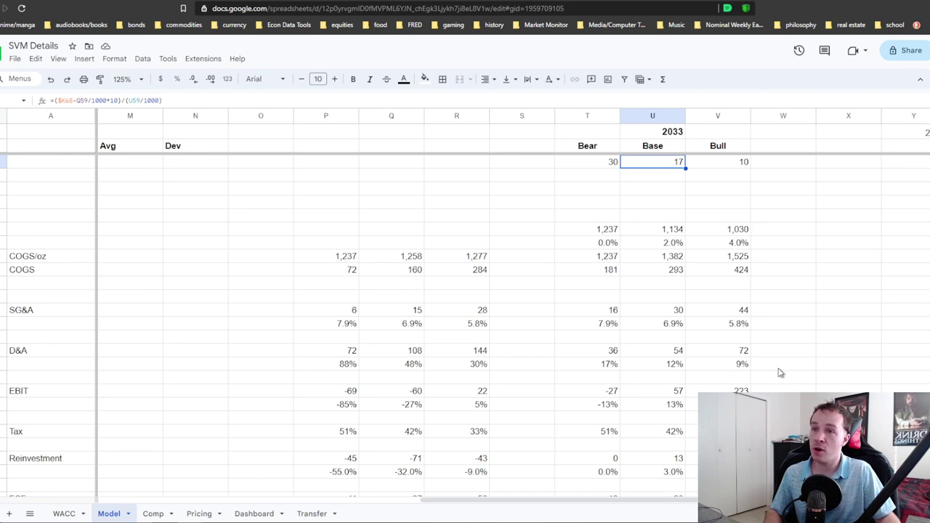
scroll(779, 372, "down", 3)
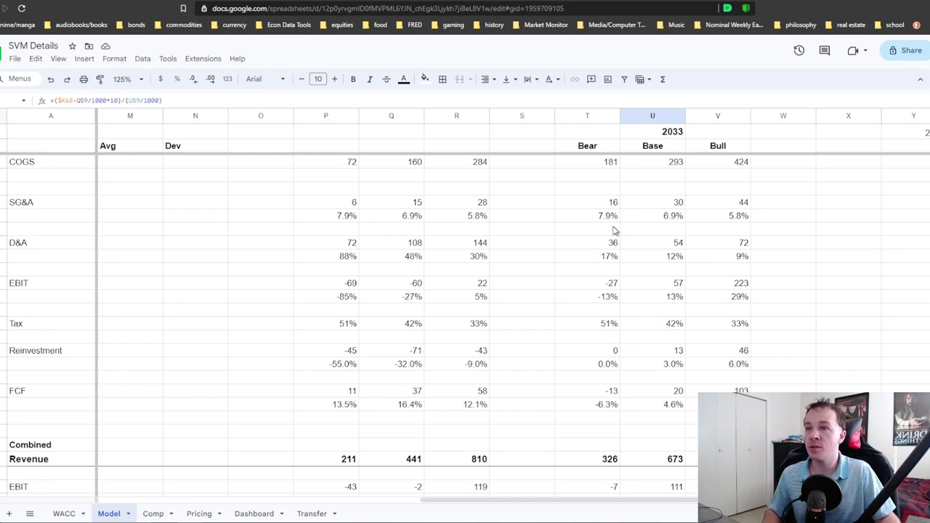
left_click_drag(61, 204, 498, 348)
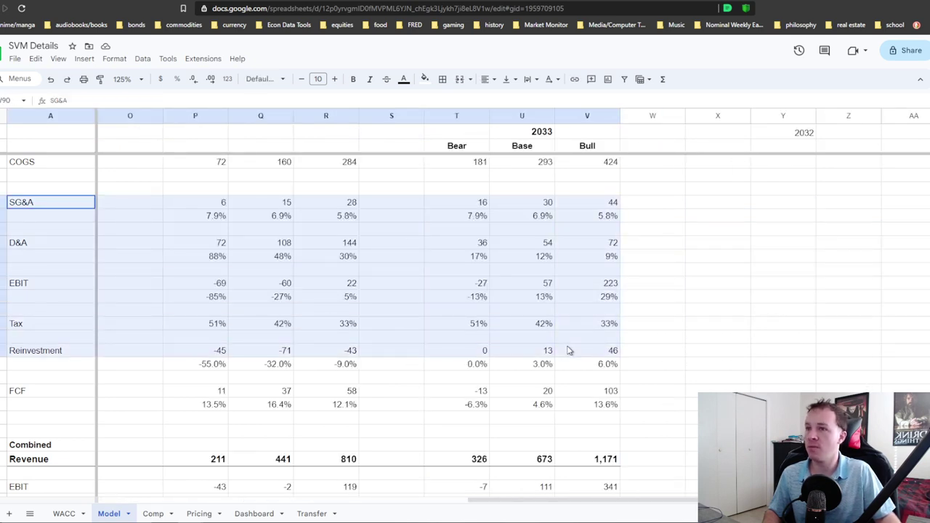
left_click(563, 312)
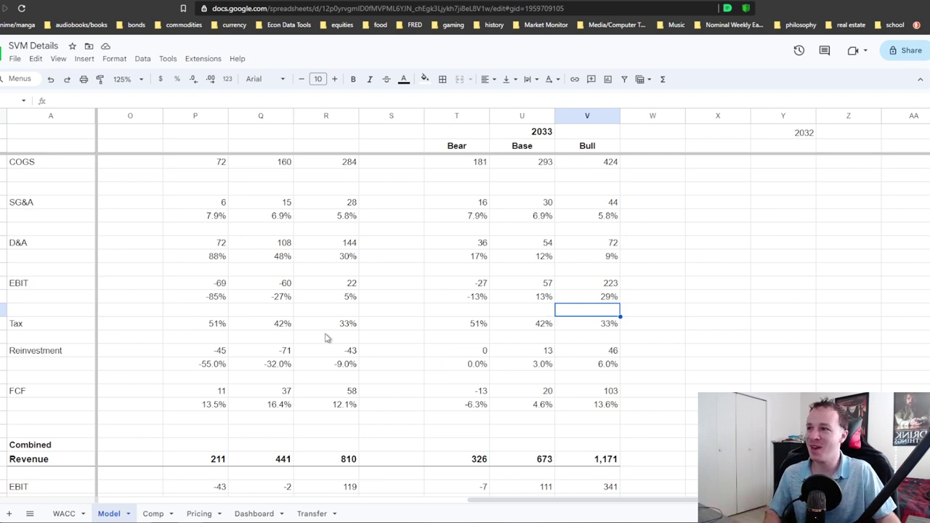
scroll(347, 331, "up", 1)
scroll(349, 355, "down", 1)
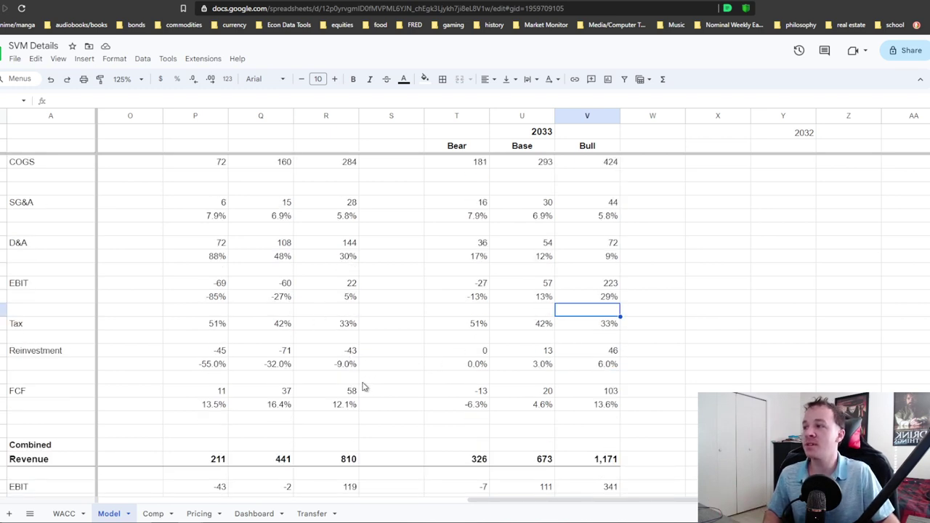
scroll(346, 404, "down", 1)
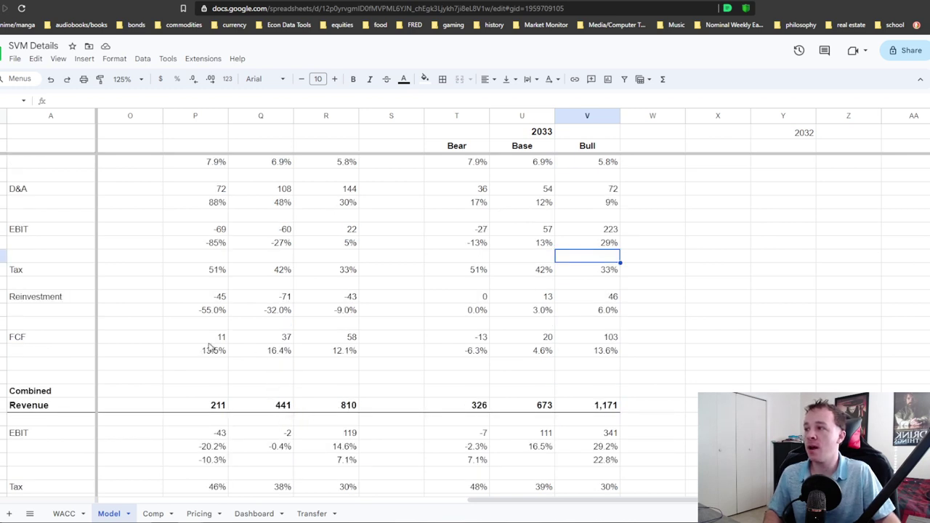
left_click_drag(218, 354, 347, 354)
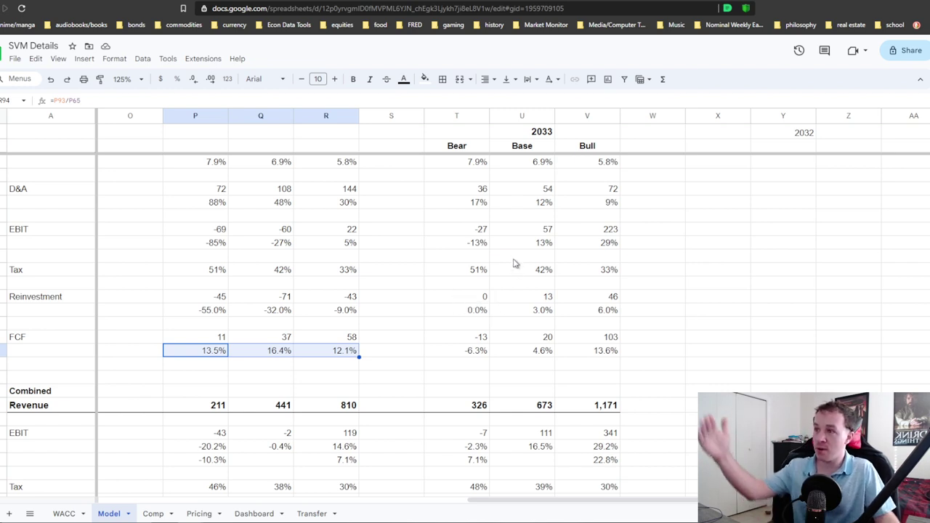
scroll(358, 238, "down", 3)
scroll(358, 238, "down", 2)
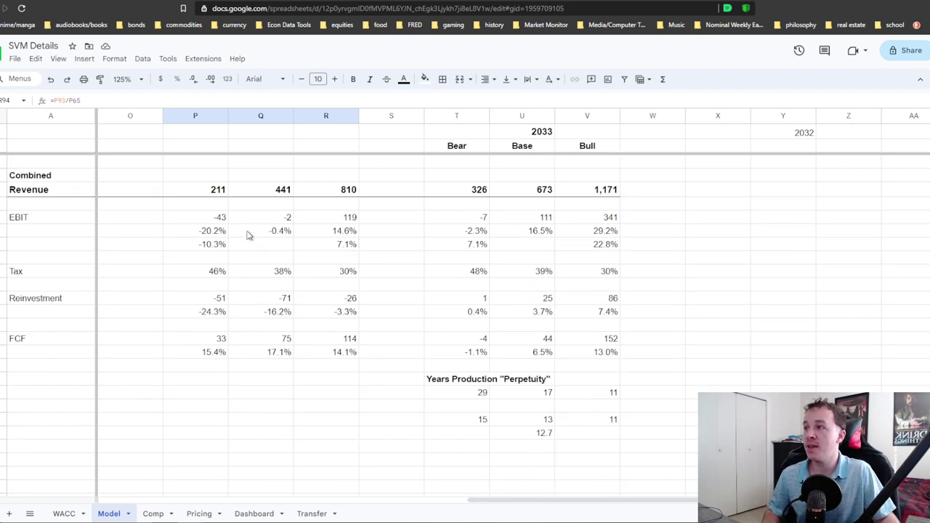
scroll(116, 222, "up", 1)
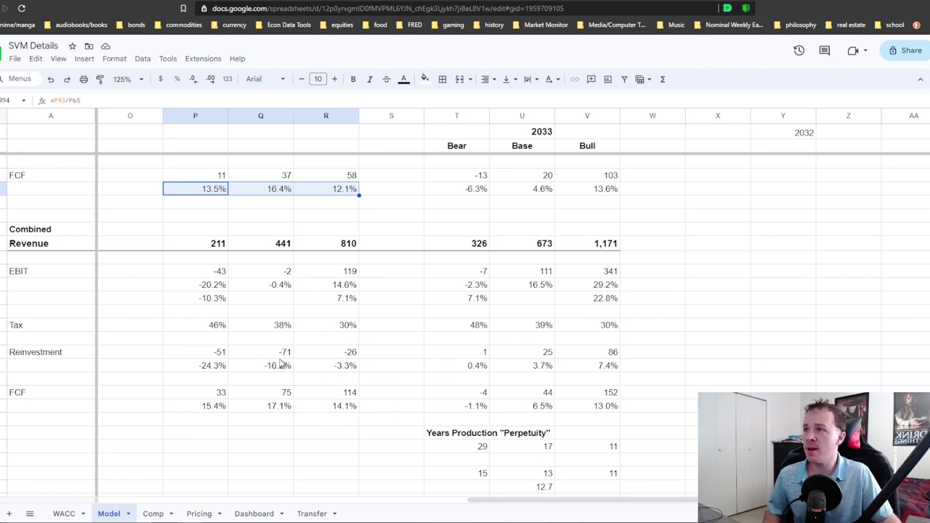
left_click(215, 248)
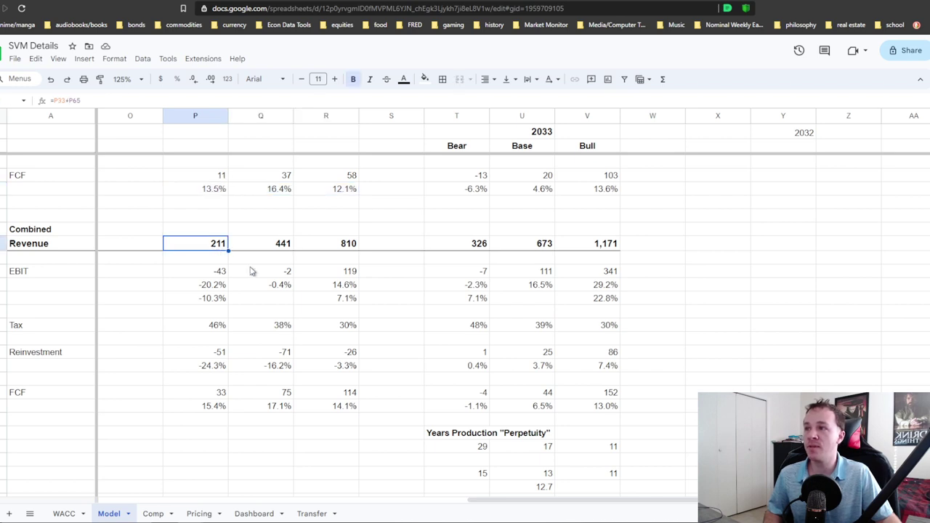
left_click(347, 245)
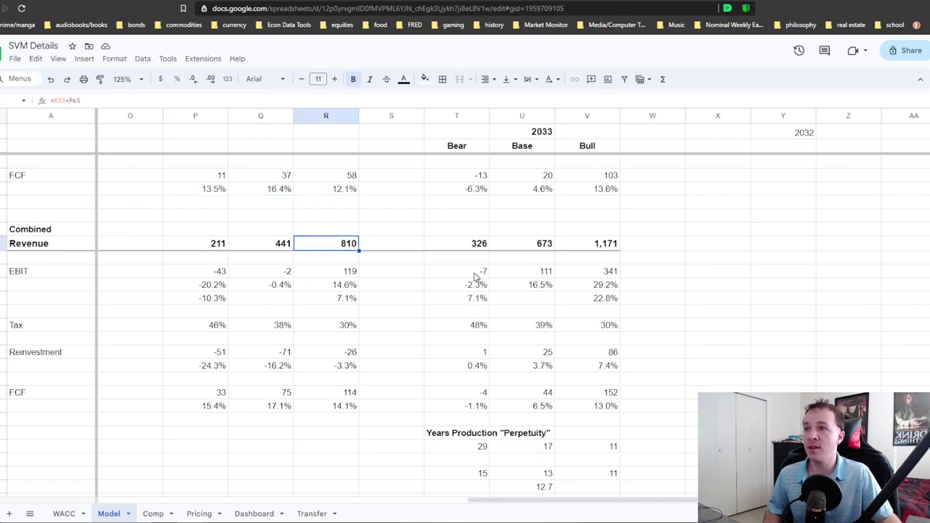
left_click(480, 247)
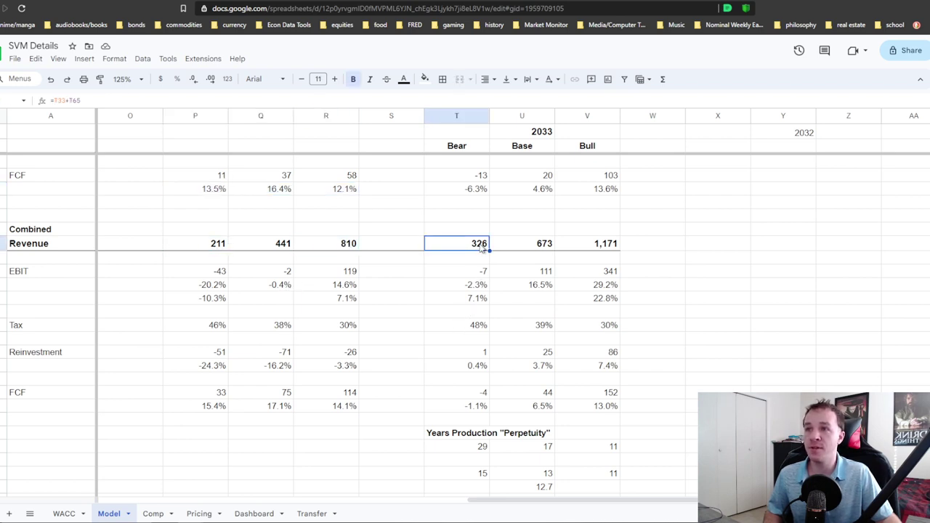
left_click(612, 249)
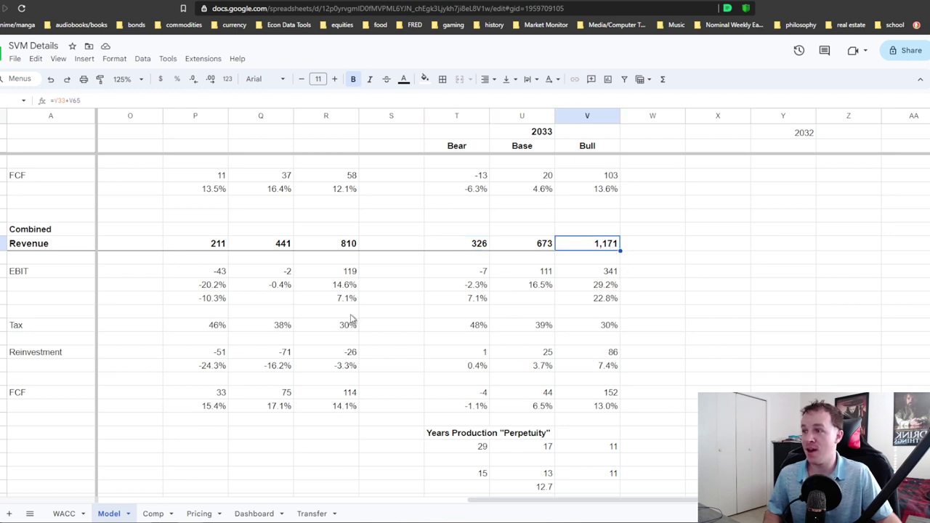
scroll(342, 328, "down", 2)
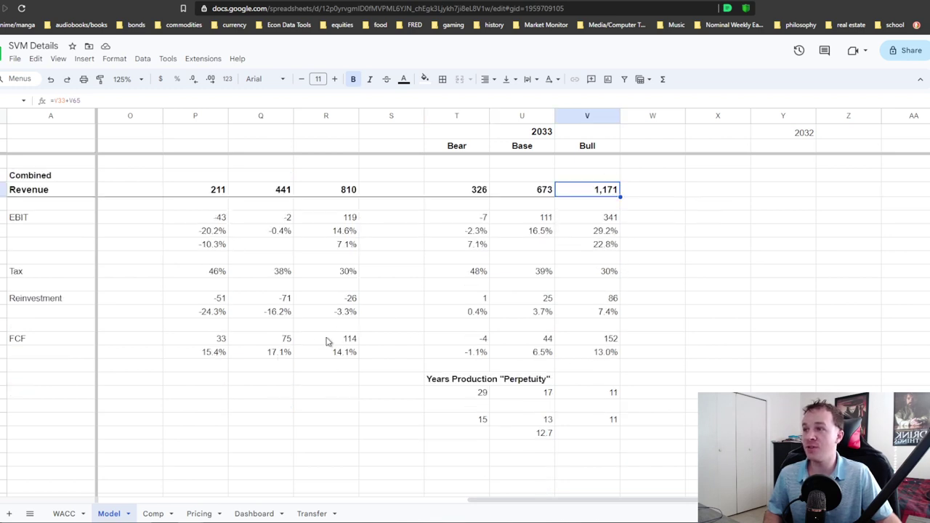
left_click(218, 341)
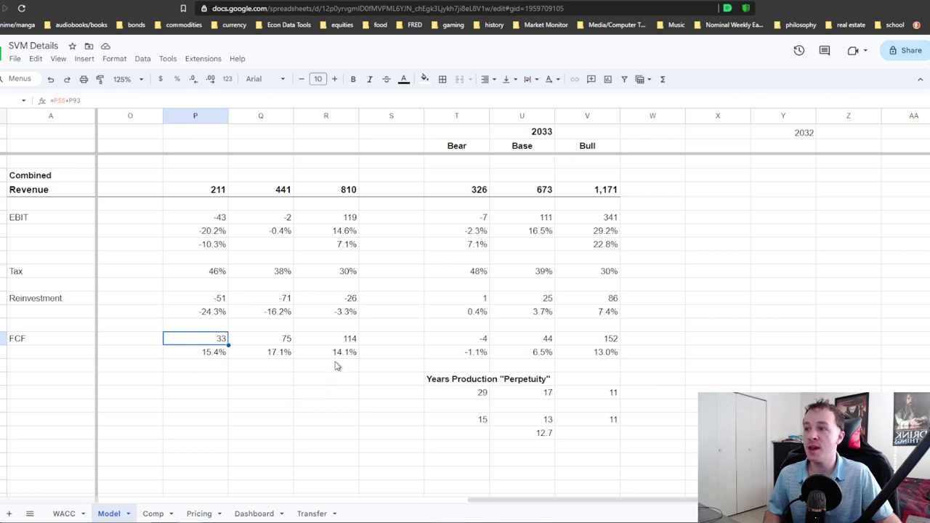
left_click(342, 342)
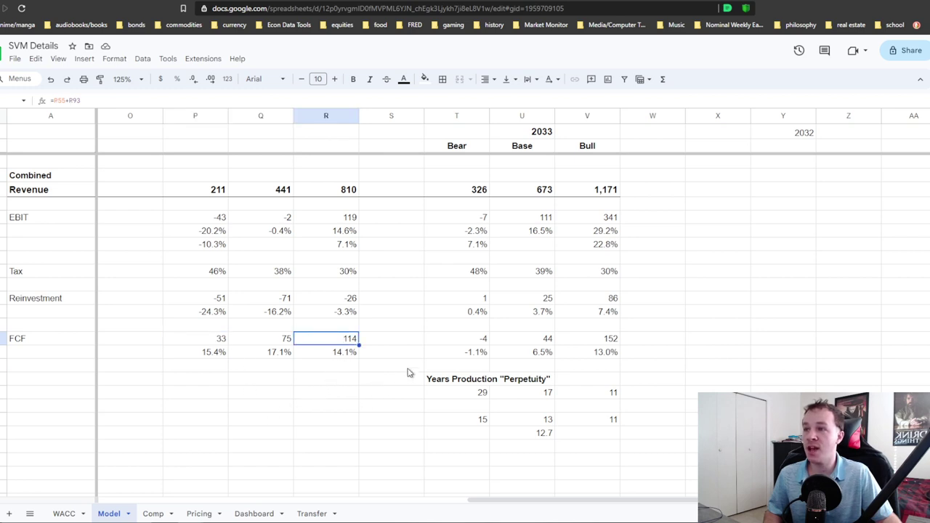
left_click(485, 340)
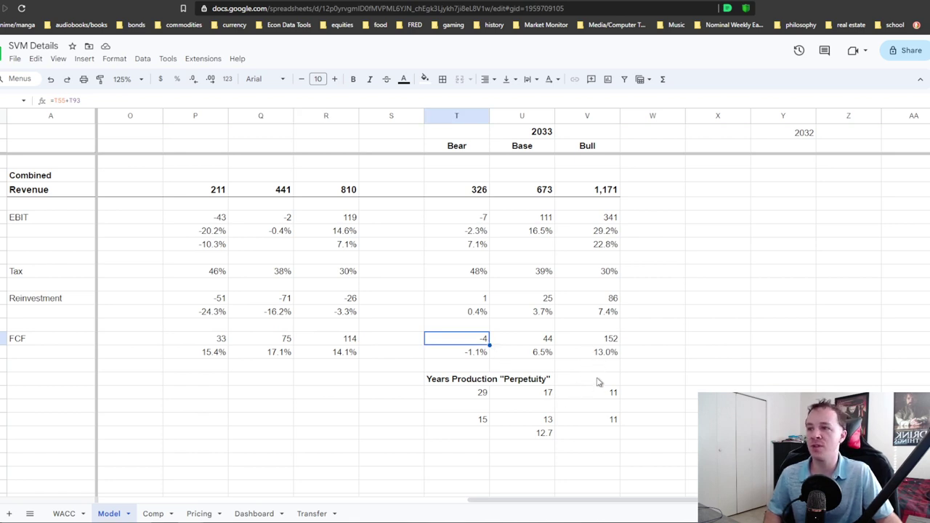
scroll(608, 312, "down", 2)
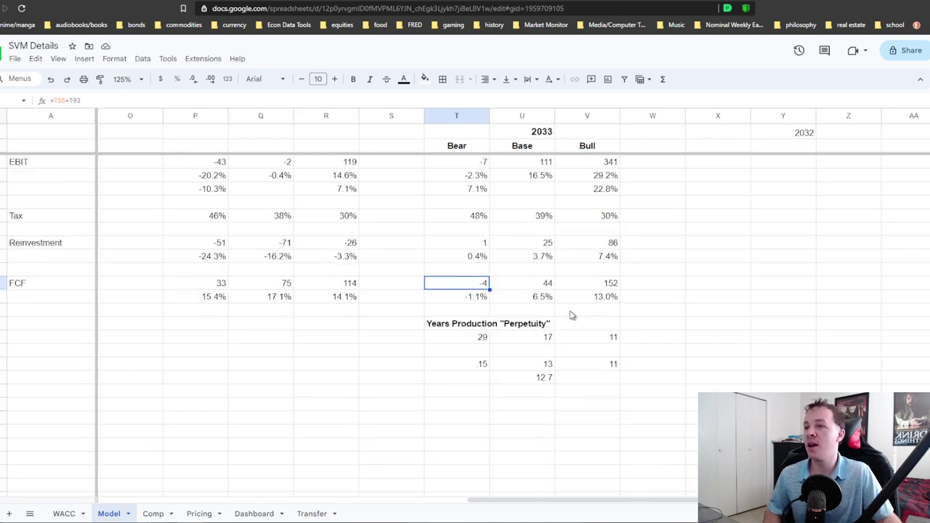
Check perpetuity production years of 29 and 11, the halved Bear figure 15 and the 12.7 average.
left_click(477, 341)
left_click(608, 343)
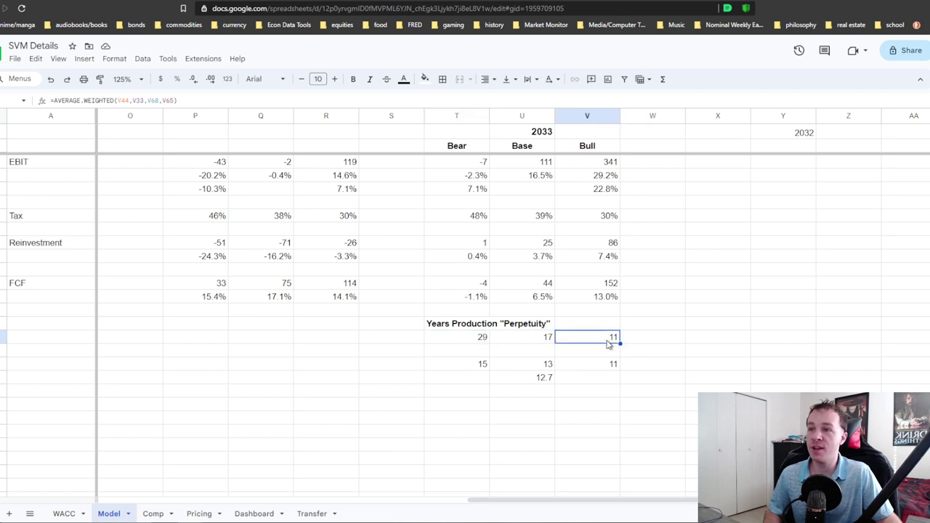
left_click(456, 366)
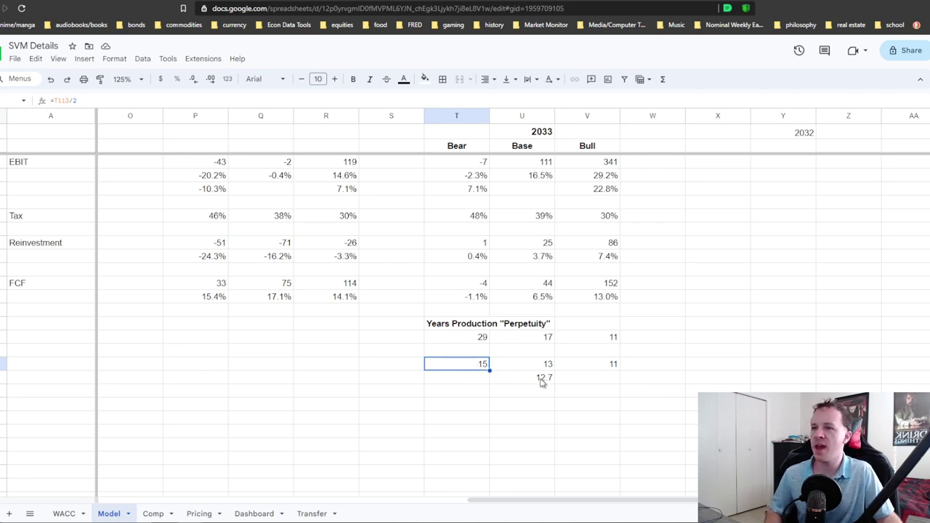
left_click(589, 365)
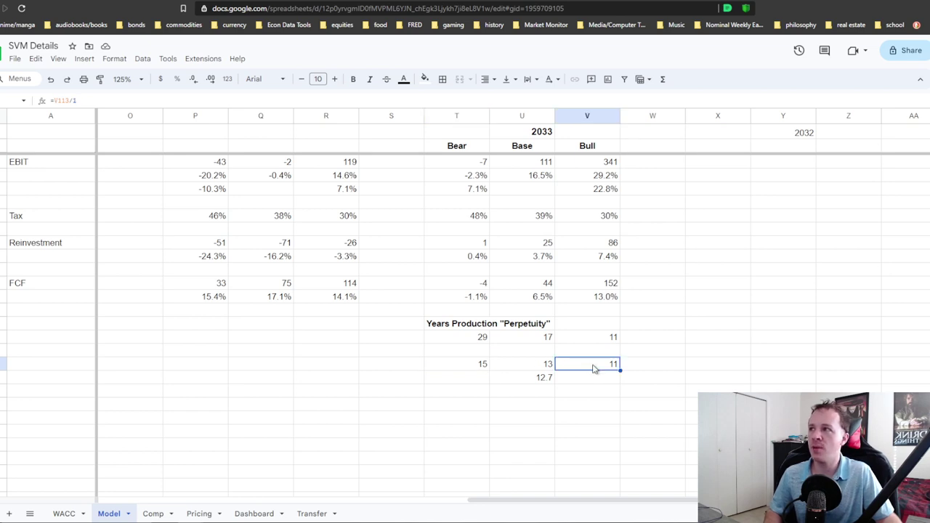
left_click(477, 365)
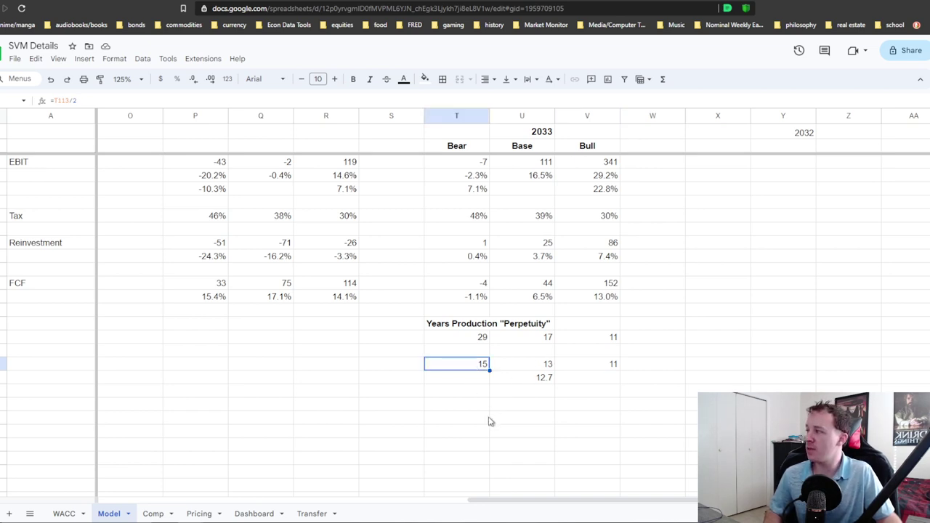
left_click(535, 379)
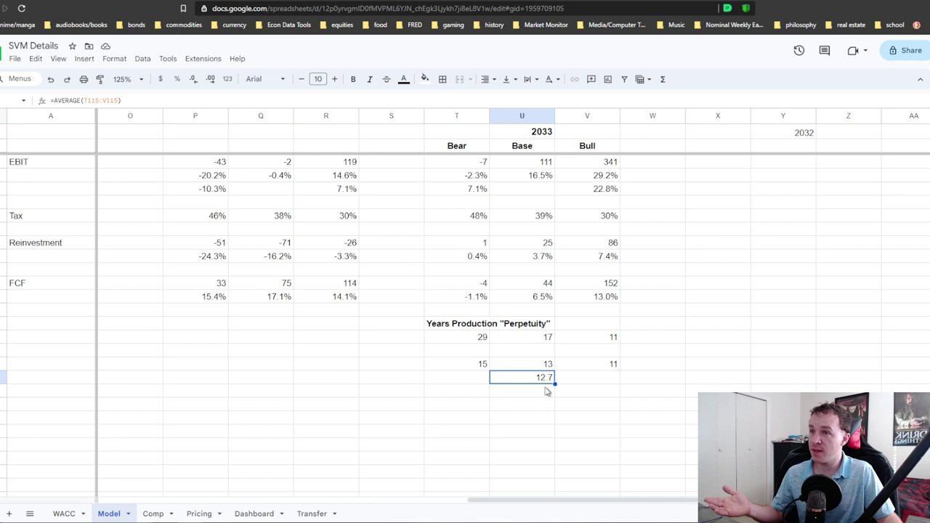
left_click(483, 340)
Select the perpetuity figures 29, 17 and 11, then switch to the SVM Valuation Growth sheet.
left_click_drag(530, 342, 591, 336)
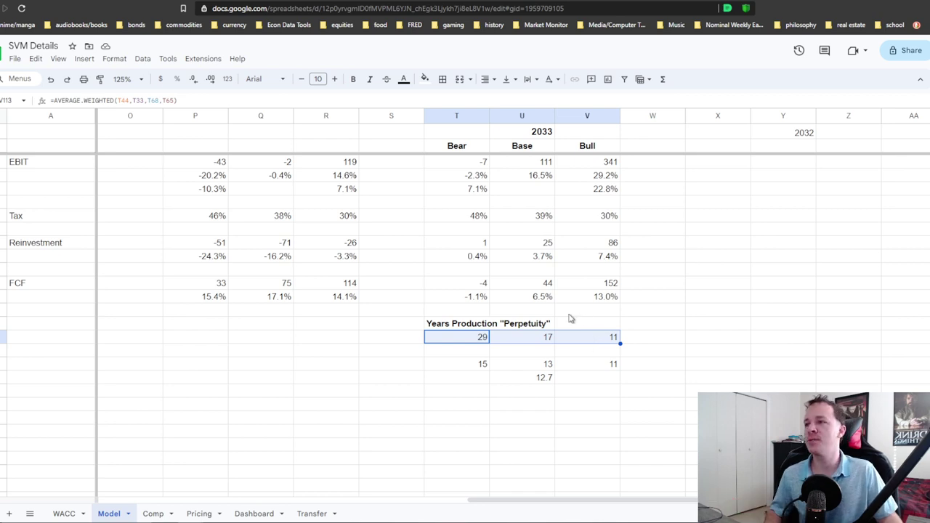
scroll(576, 318, "up", 5)
scroll(523, 336, "down", 3)
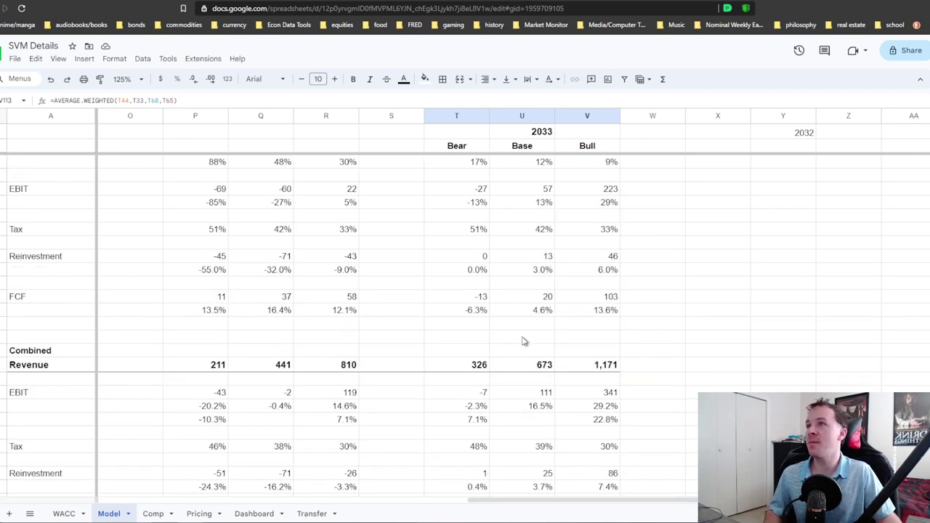
key("ctrl+Tab")
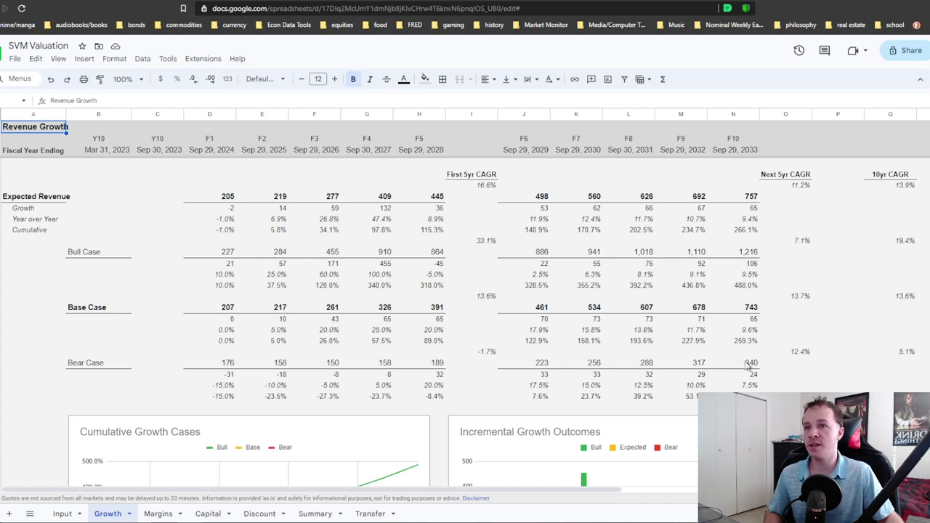
Scroll through the Growth charts, then view the Operating Margins and sales-to-capital Capital sheets.
scroll(742, 321, "down", 3)
scroll(742, 322, "down", 1)
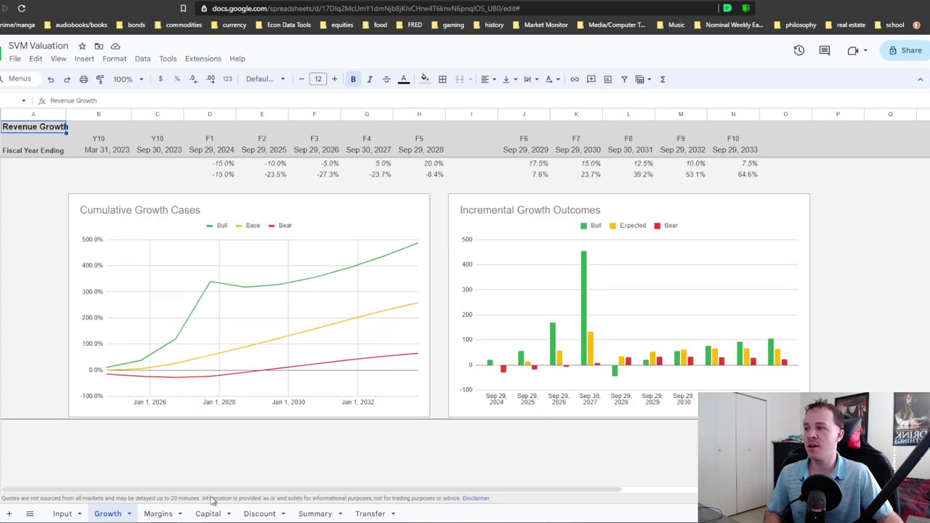
left_click(157, 514)
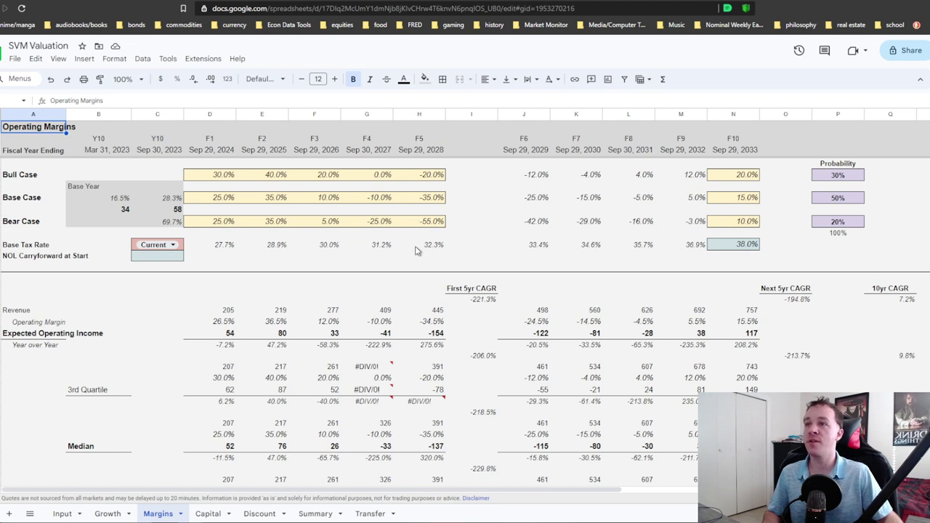
left_click(209, 513)
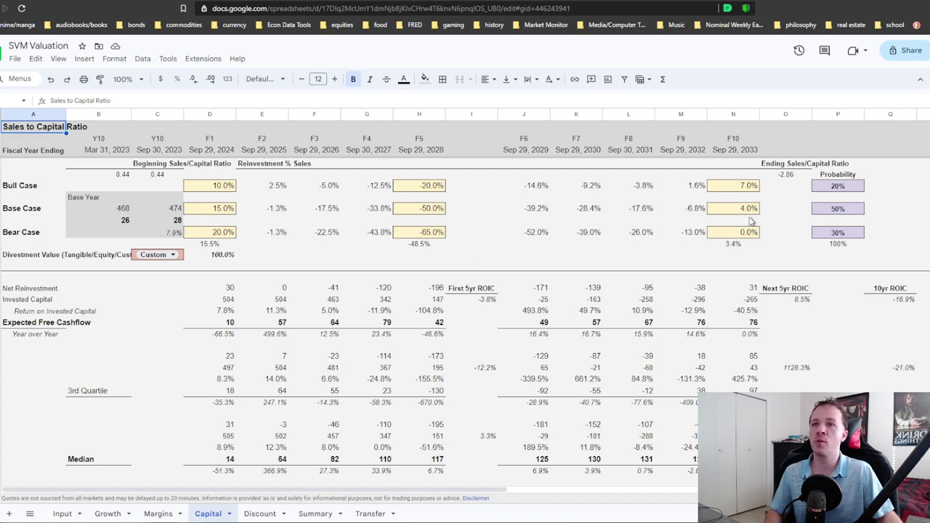
Scroll past the capital quartile and free cashflow charts, then open the Discounted Cashflow sheet.
scroll(741, 236, "down", 5)
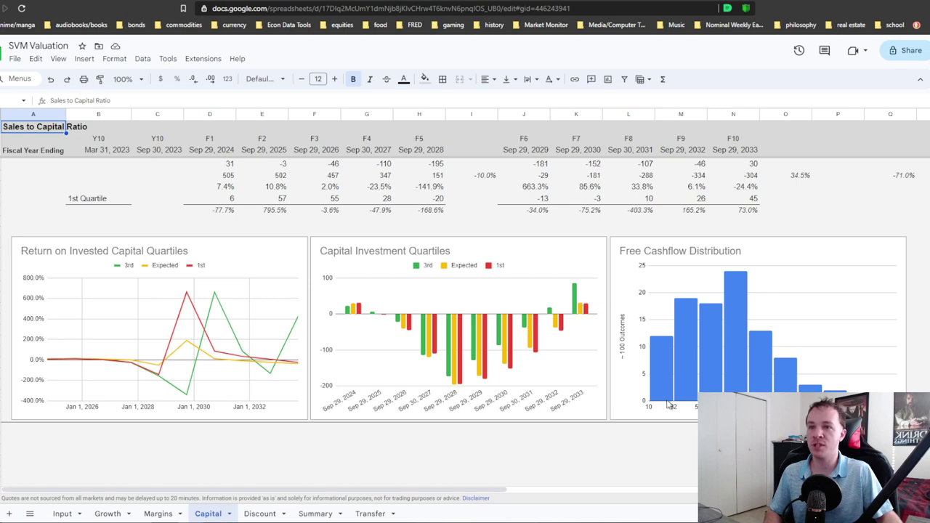
scroll(762, 357, "down", 1)
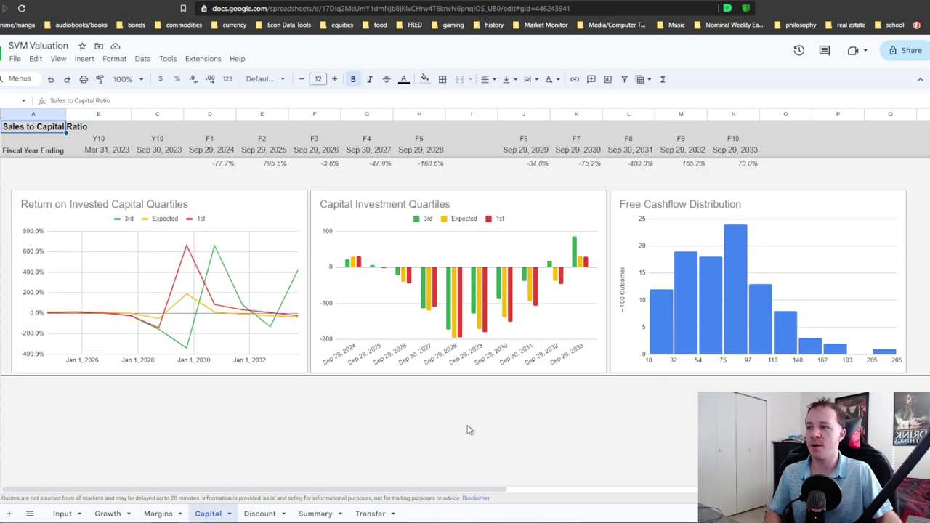
left_click(259, 513)
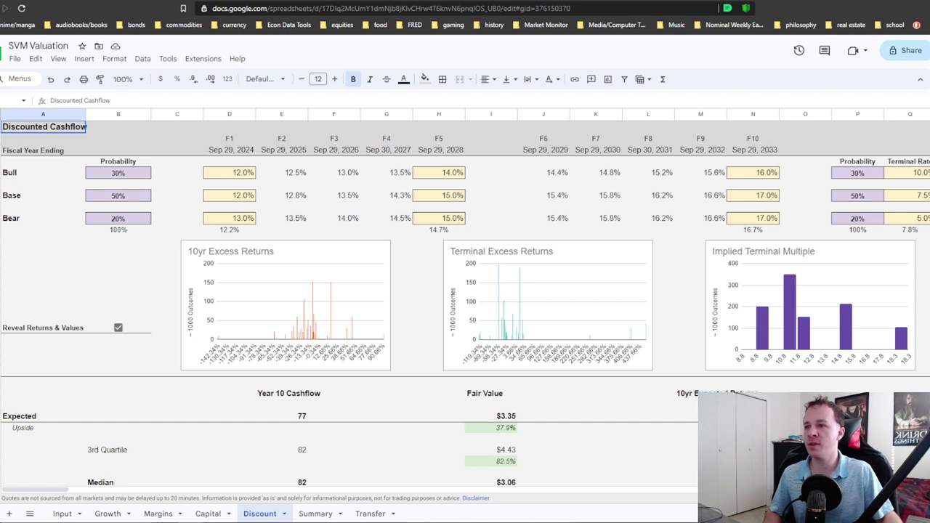
Scroll through the Discount sheet's distribution charts and check the count for the -100% returns bar.
scroll(465, 305, "down", 3)
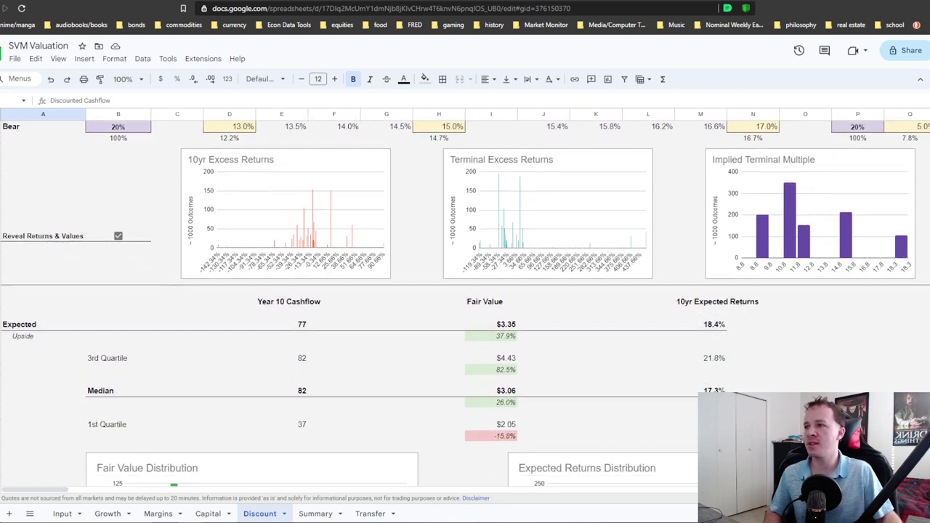
scroll(434, 281, "down", 2)
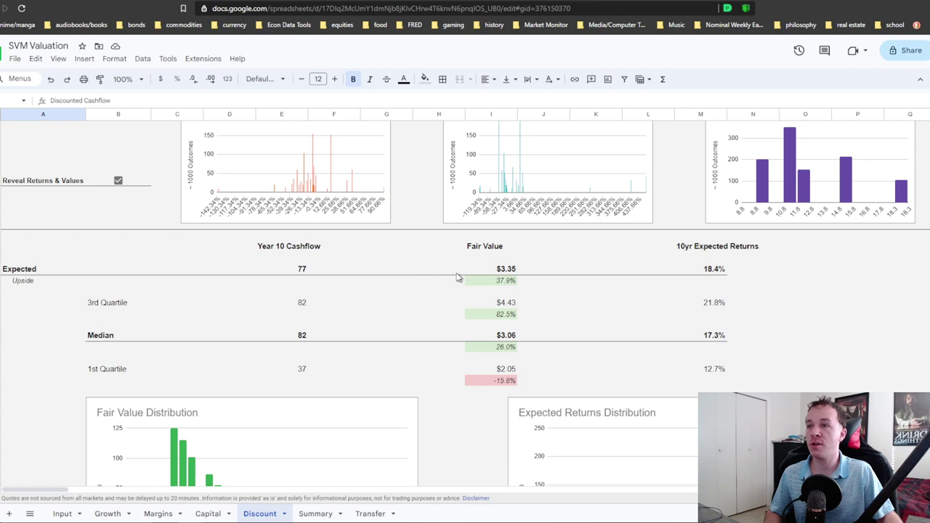
scroll(510, 277, "down", 2)
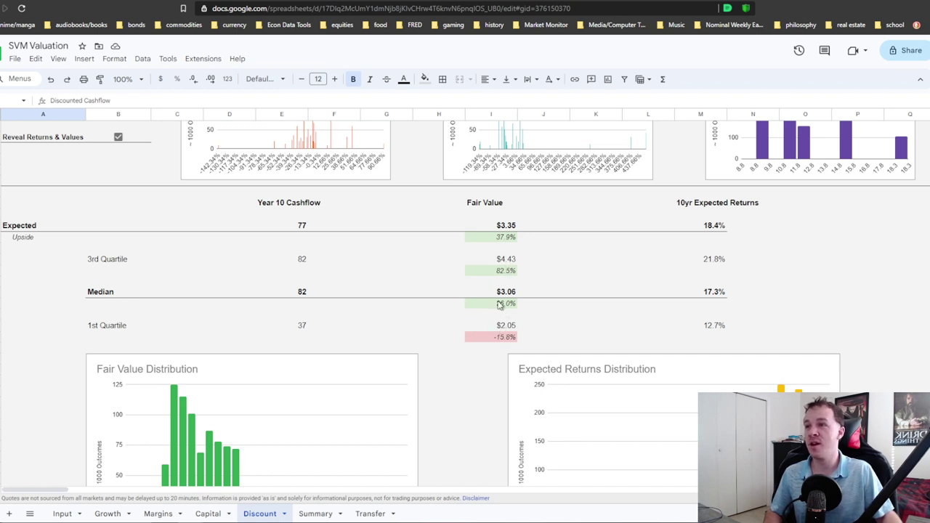
scroll(500, 305, "down", 1)
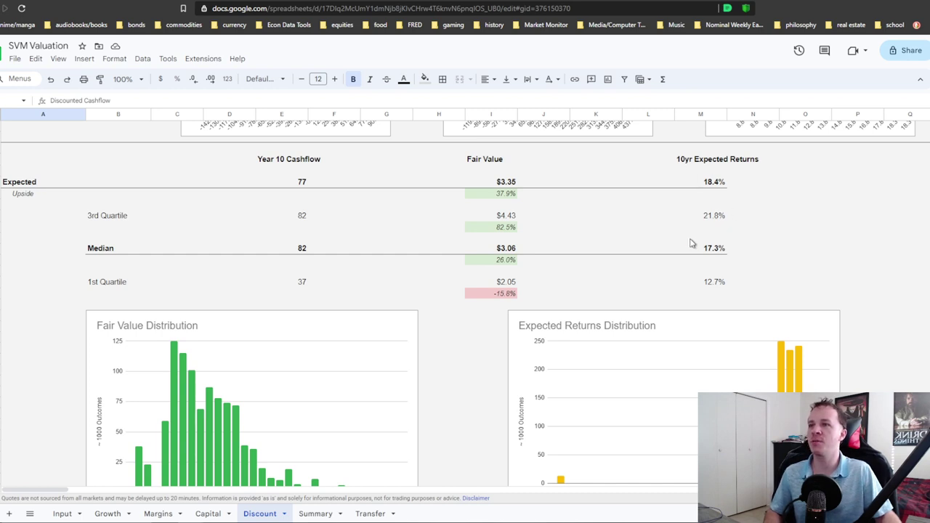
scroll(388, 244, "down", 2)
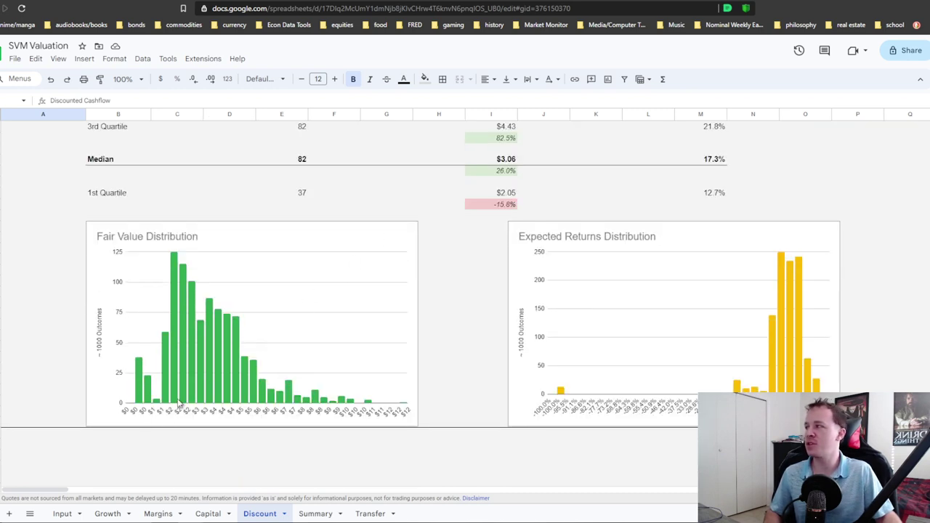
scroll(204, 385, "down", 1)
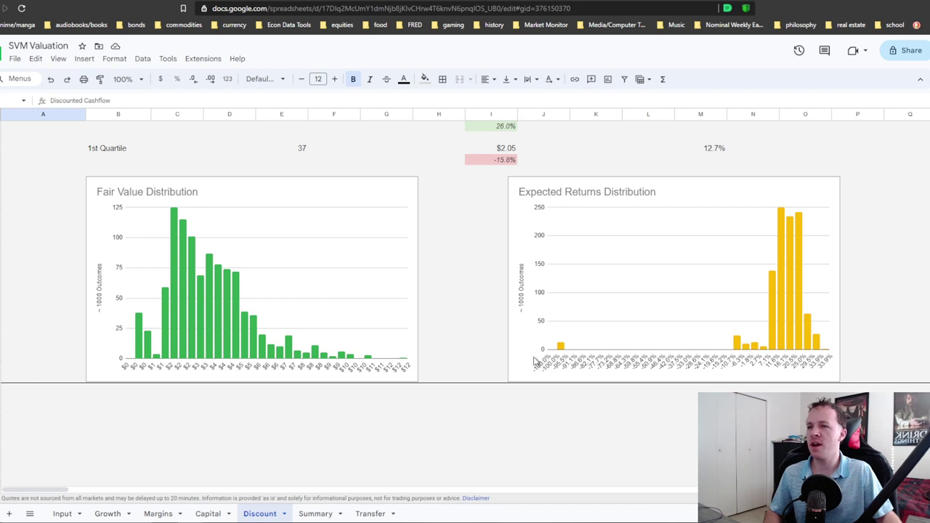
left_click(561, 348)
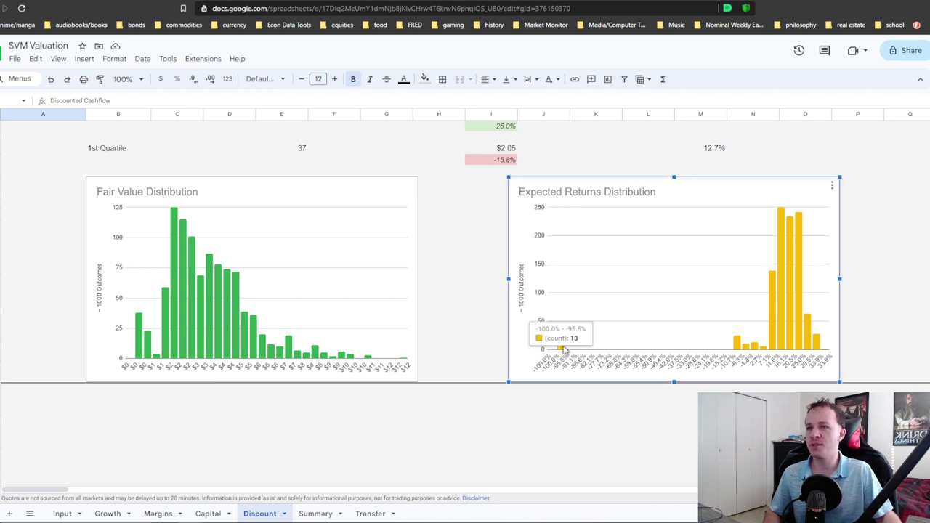
Review the Discount charts once more, then switch to the Summary sheet.
scroll(548, 341, "up", 2)
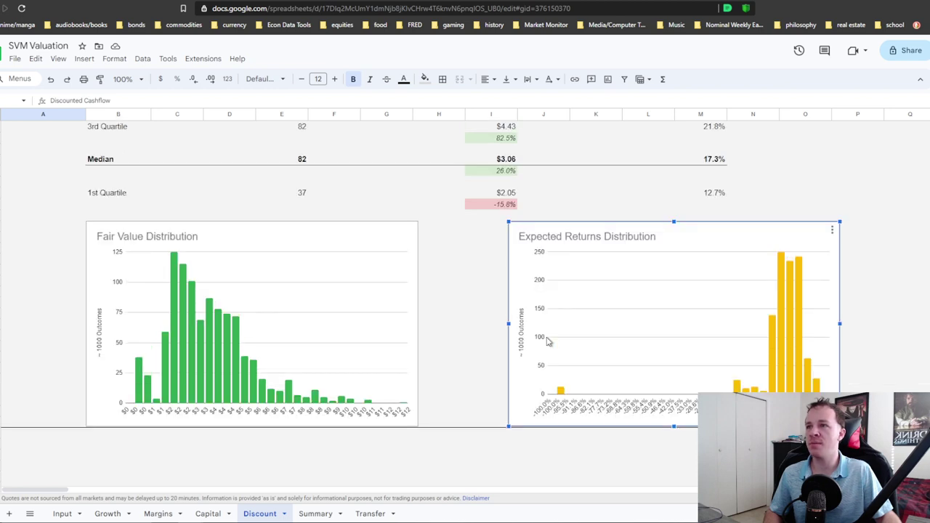
scroll(549, 341, "up", 1)
scroll(548, 341, "down", 1)
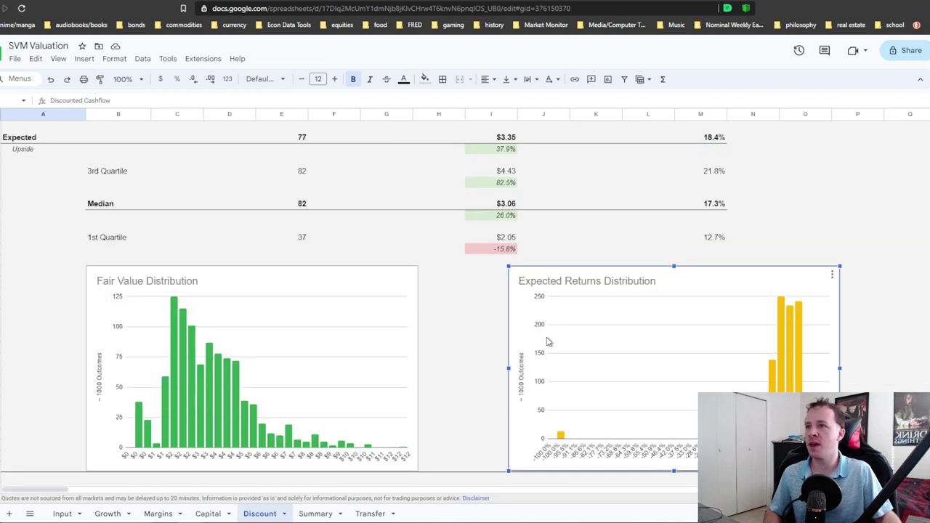
scroll(529, 334, "up", 1)
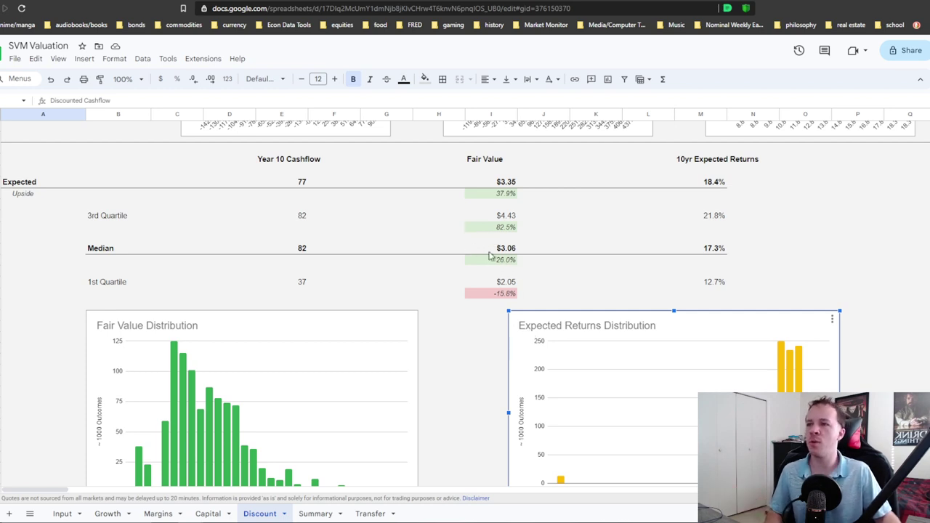
scroll(436, 324, "down", 1)
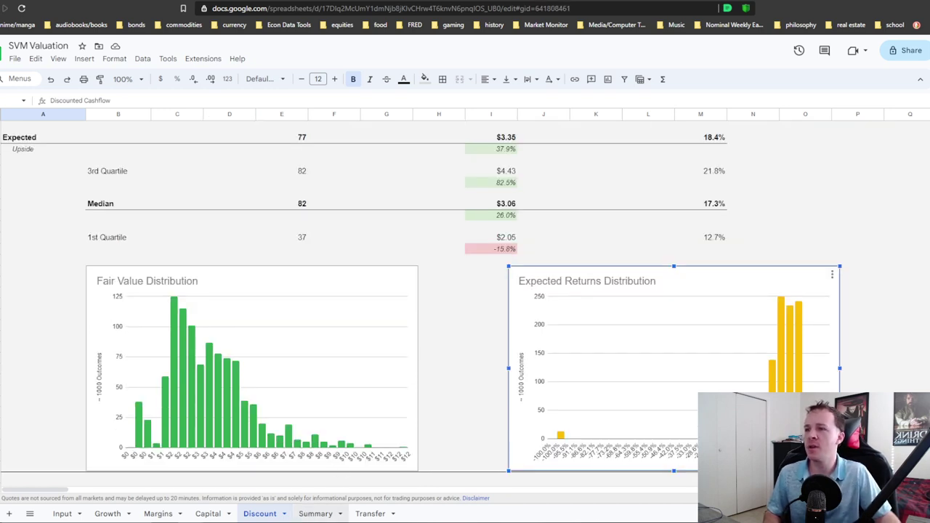
left_click(314, 513)
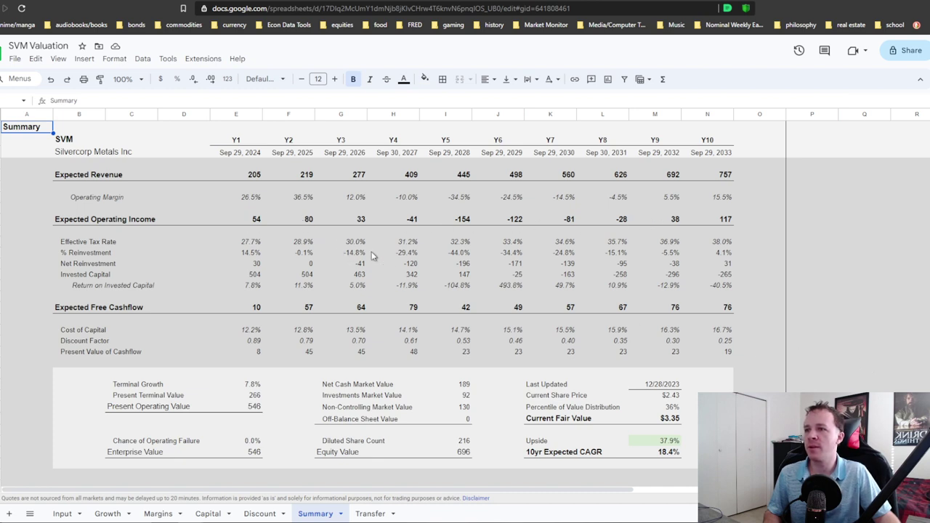
Inspect the Summary's Percentile of Value Distribution, Upside and 10yr Expected CAGR formulas, then select the Cost of Capital values.
scroll(542, 263, "down", 2)
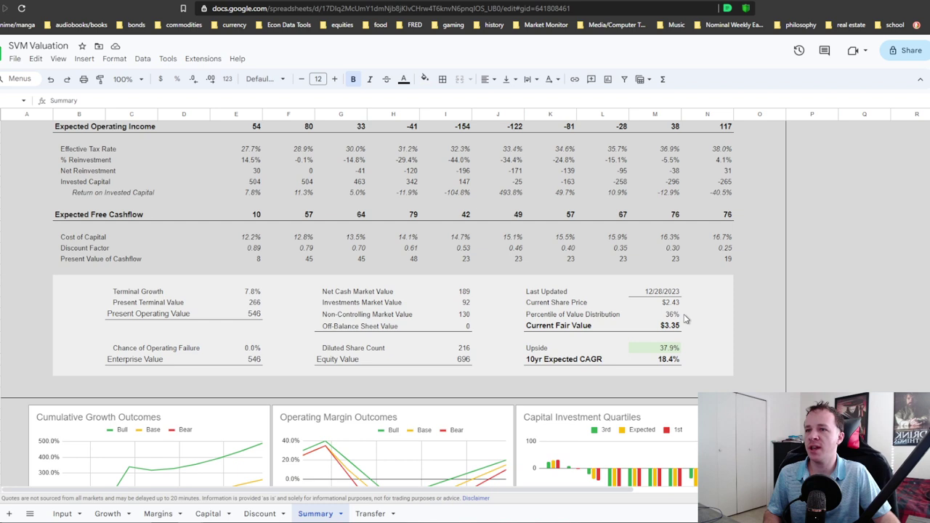
left_click(671, 318)
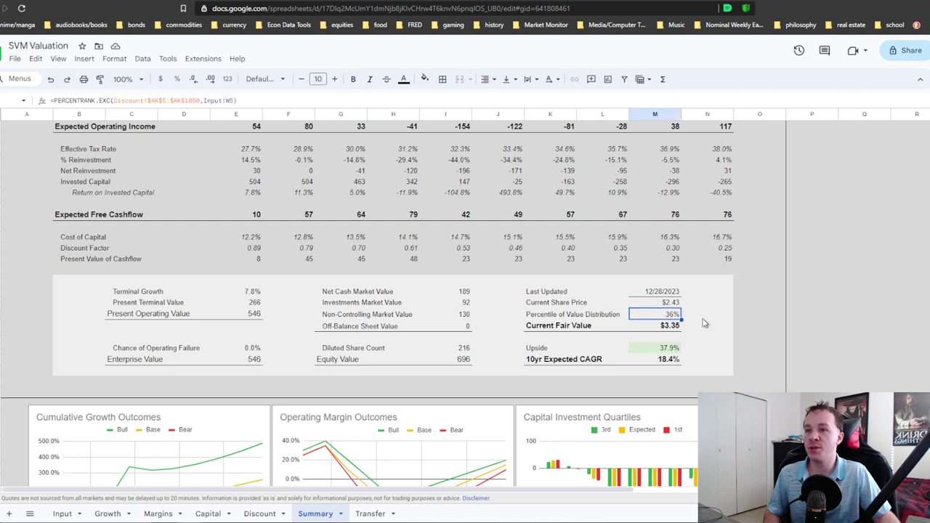
scroll(728, 321, "down", 1)
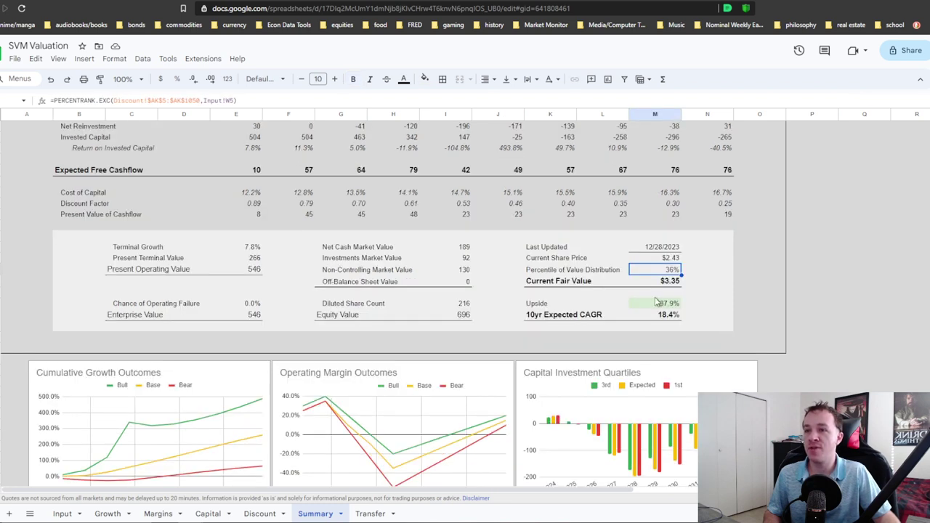
left_click(665, 305)
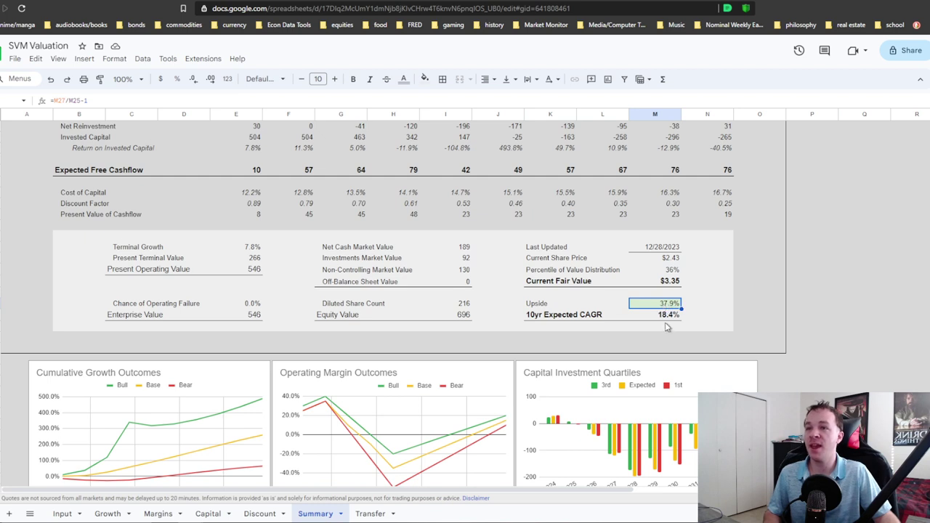
left_click(674, 317)
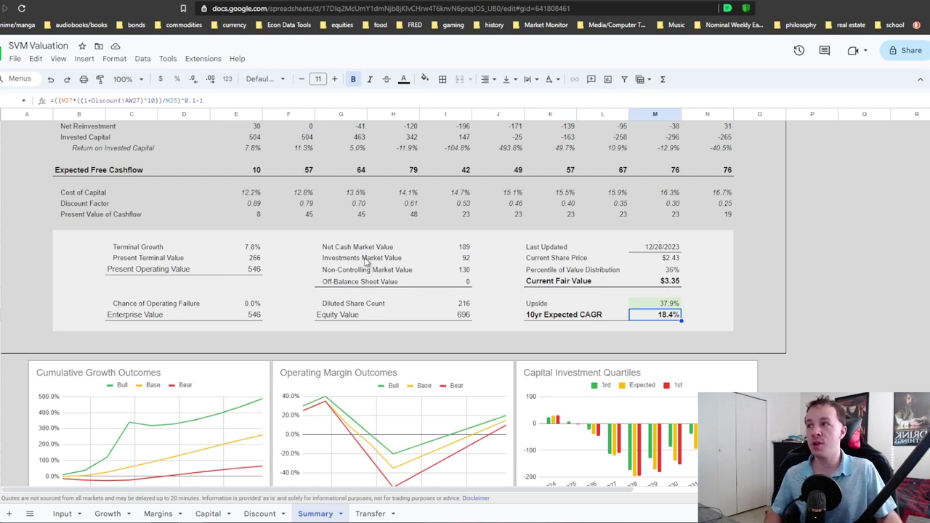
left_click_drag(244, 193, 705, 195)
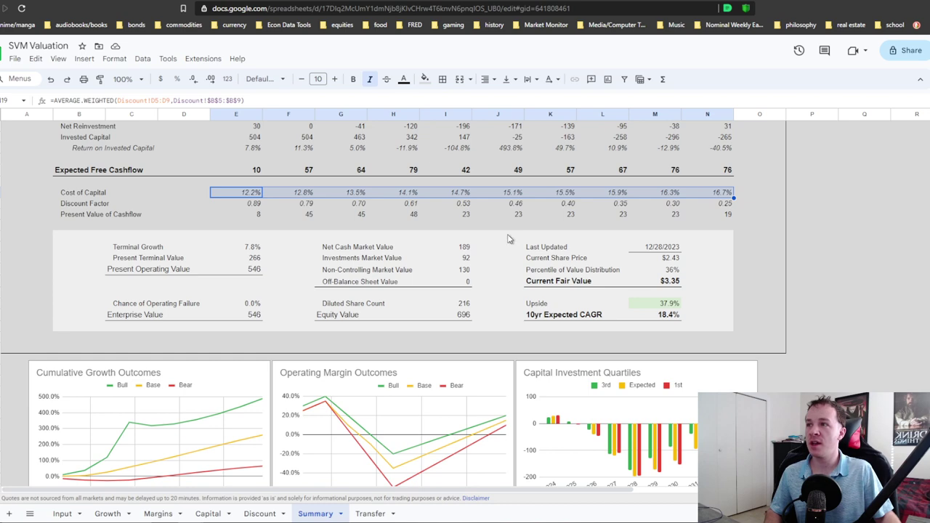
On YouTube, like the video, subscribe to the channel and open its notification options.
scroll(581, 247, "up", 3)
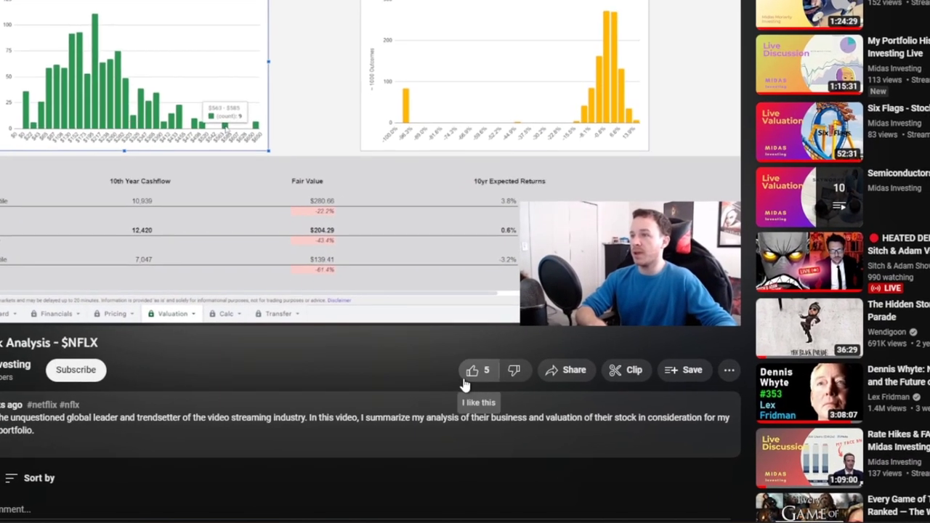
left_click(478, 388)
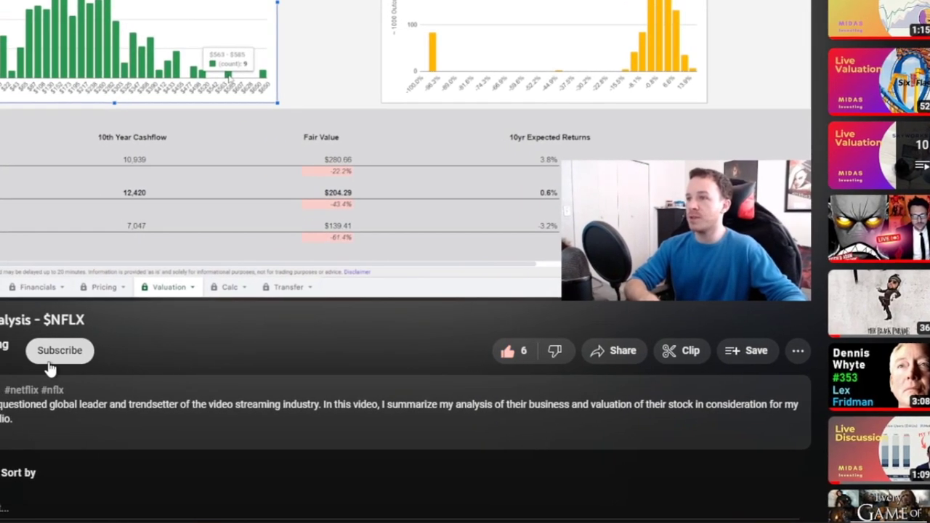
left_click(49, 360)
left_click(127, 351)
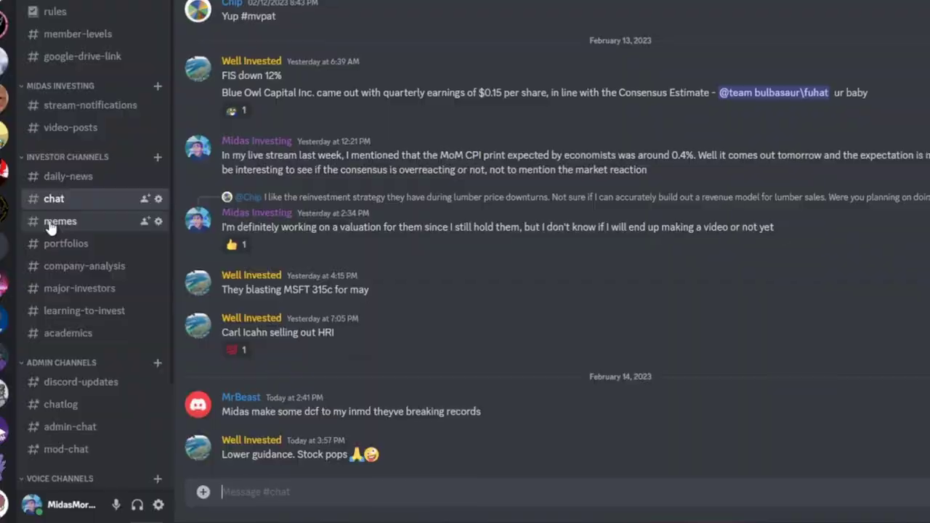
In the Discord server, open #memes, then the #portfolios channel.
left_click(49, 228)
left_click(51, 252)
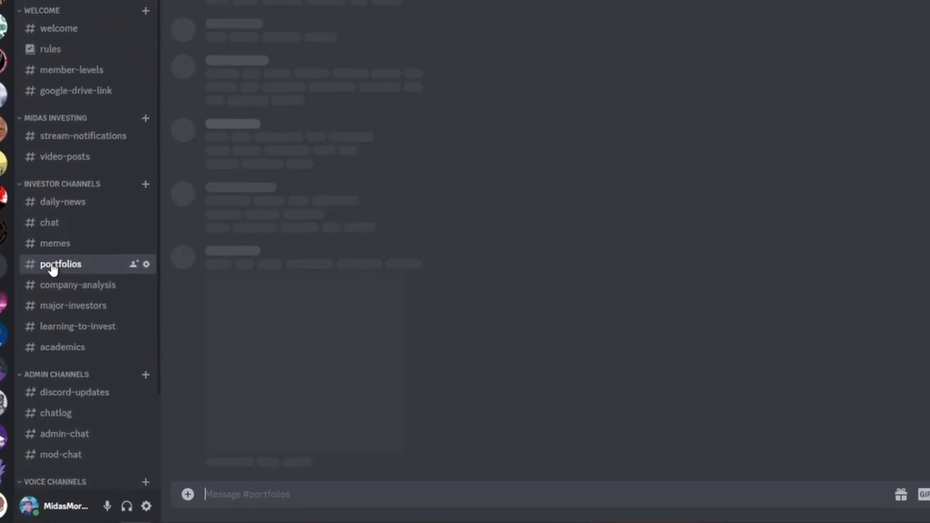